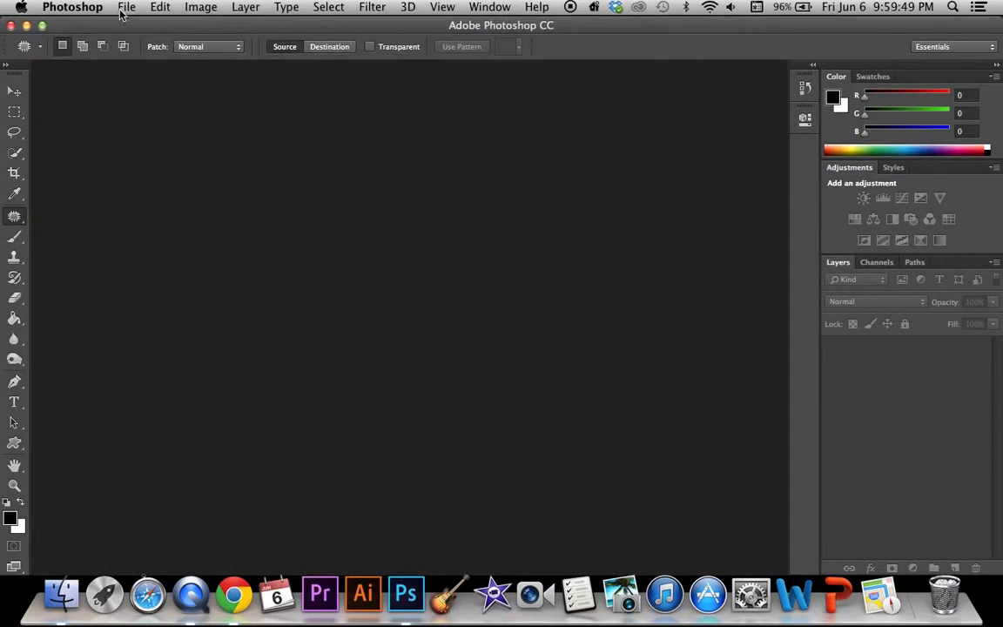
# Step: Open wall-crack-background-texture.jpg
pyautogui.click(122, 8)
pyautogui.click(139, 38)
pyautogui.scroll(-3, 544, 225)
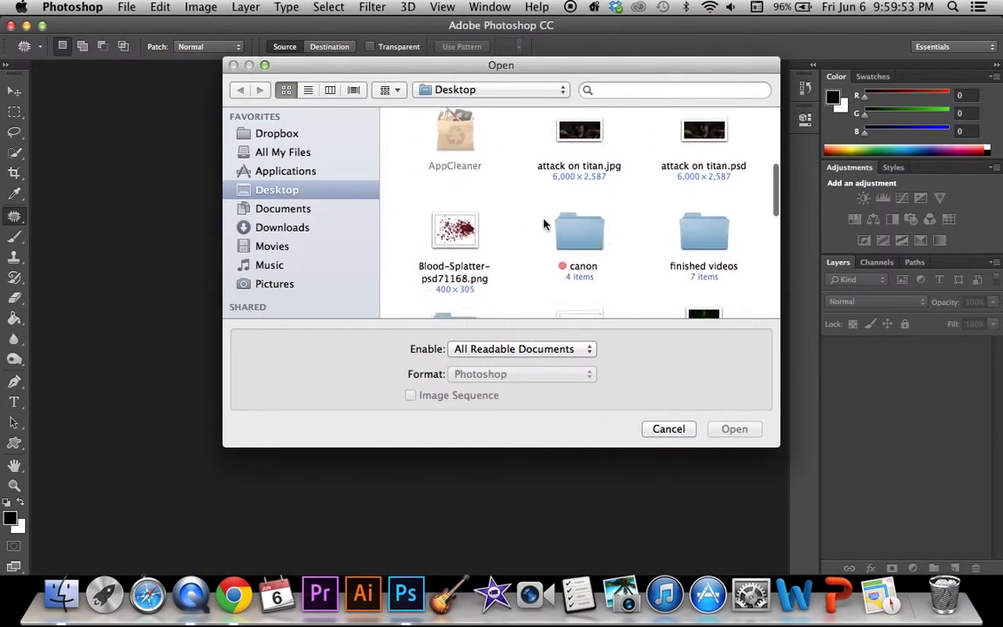
pyautogui.scroll(-3, 543, 225)
pyautogui.scroll(-3, 544, 225)
pyautogui.click(704, 248)
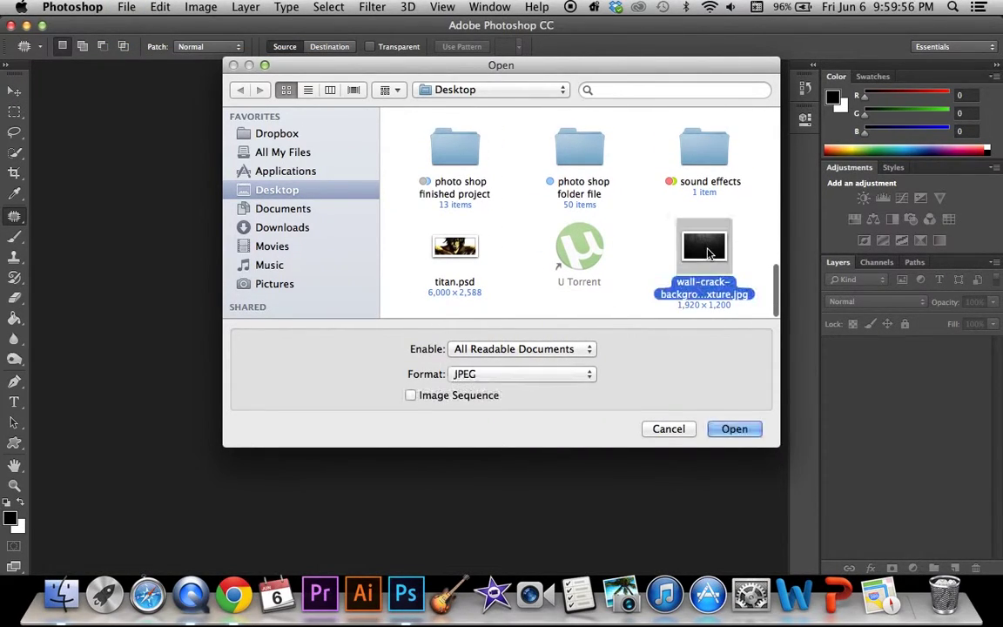
pyautogui.click(751, 432)
# Step: Resize the image to 6000 pixels wide
pyautogui.click(200, 7)
pyautogui.click(231, 129)
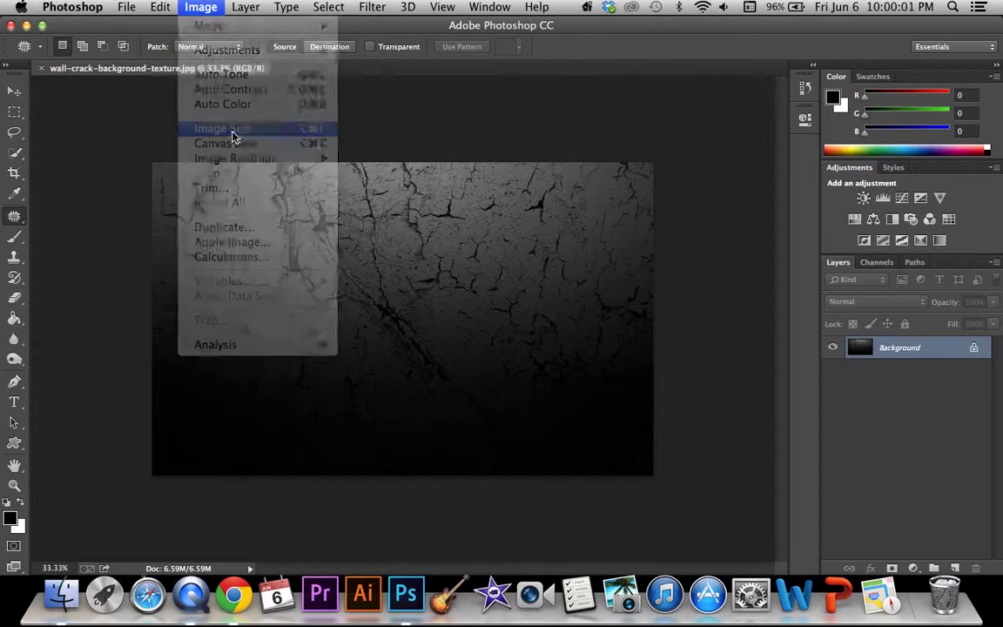
pyautogui.write('6000')
pyautogui.press('Return')
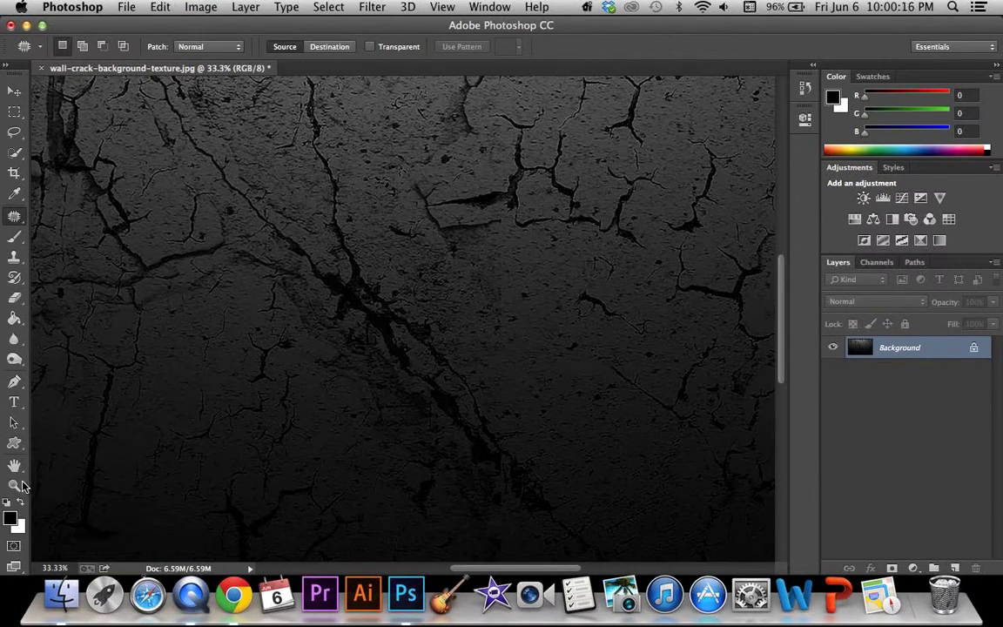
# Step: Zoom out on the texture and open titan.psd as a second document
pyautogui.press('z')
pyautogui.keyDown('alt'); pyautogui.click(150, 416); pyautogui.keyUp('alt')
pyautogui.click(129, 7)
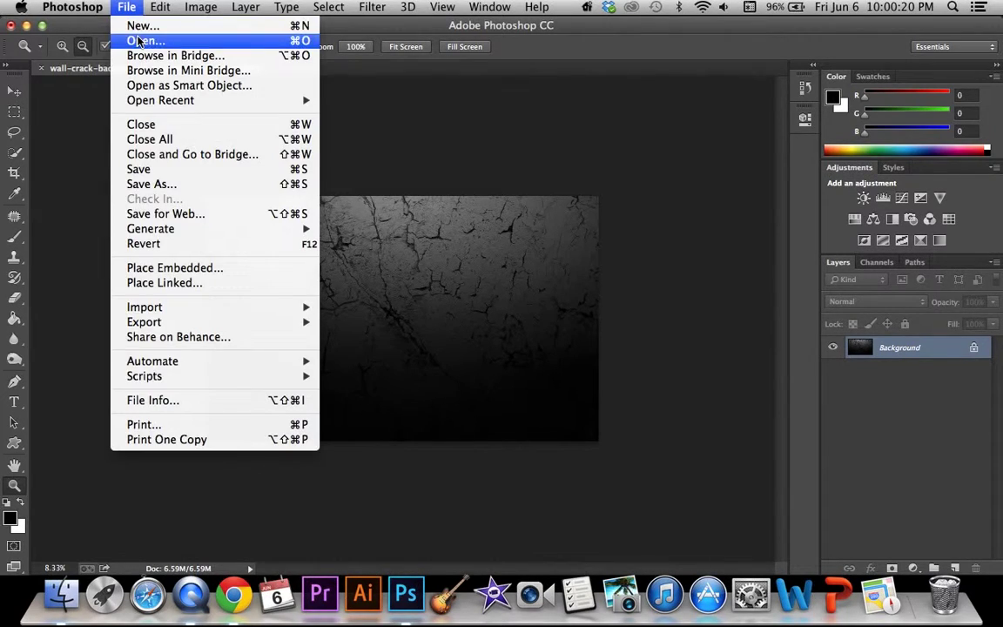
pyautogui.click(142, 38)
pyautogui.scroll(-3, 501, 210)
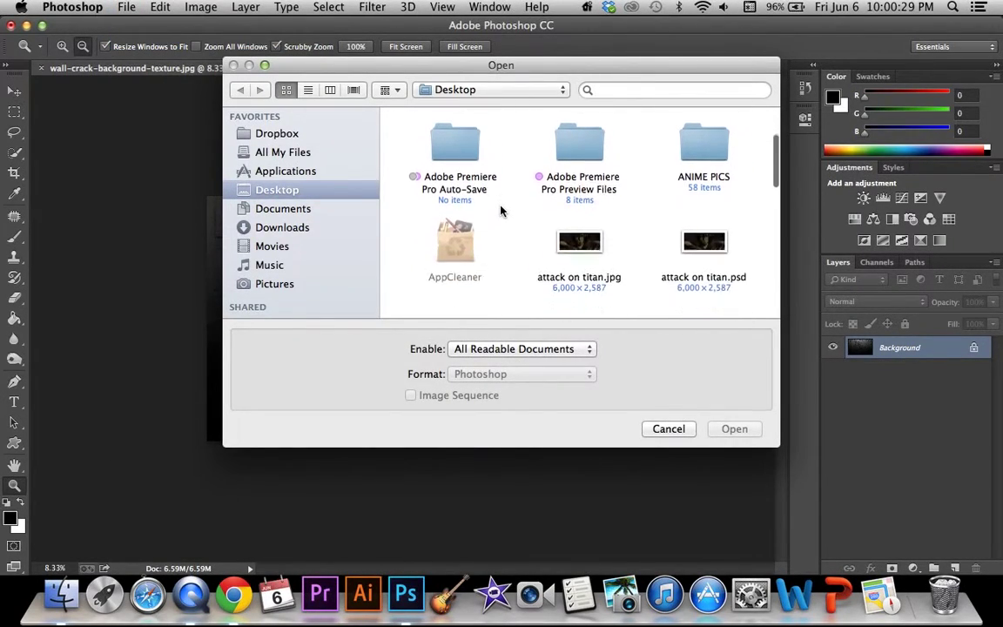
pyautogui.scroll(1, 501, 210)
pyautogui.scroll(3, 501, 210)
pyautogui.scroll(-10, 501, 209)
pyautogui.scroll(-5, 501, 210)
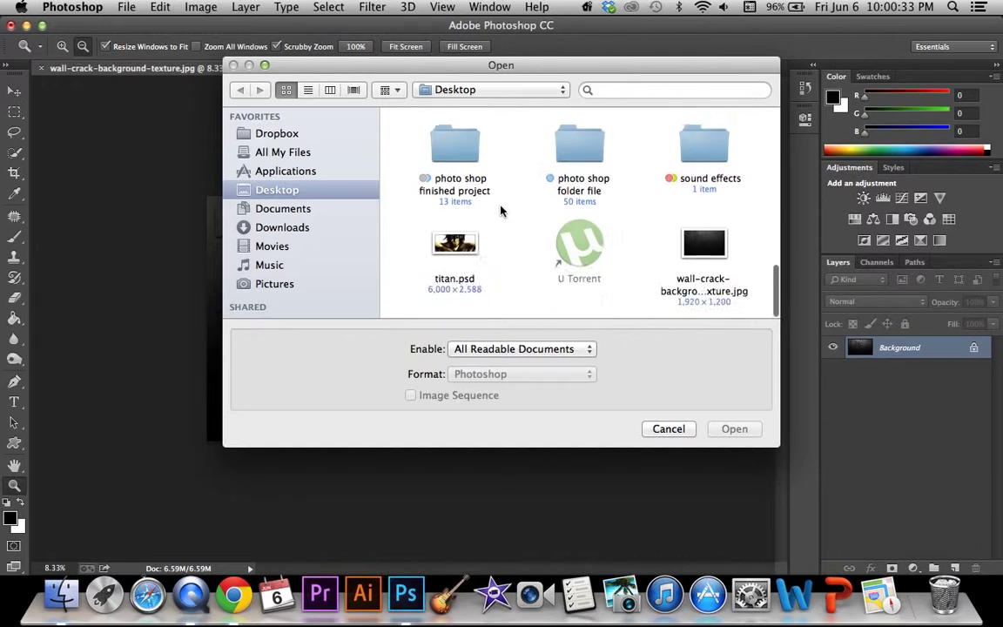
pyautogui.click(444, 246)
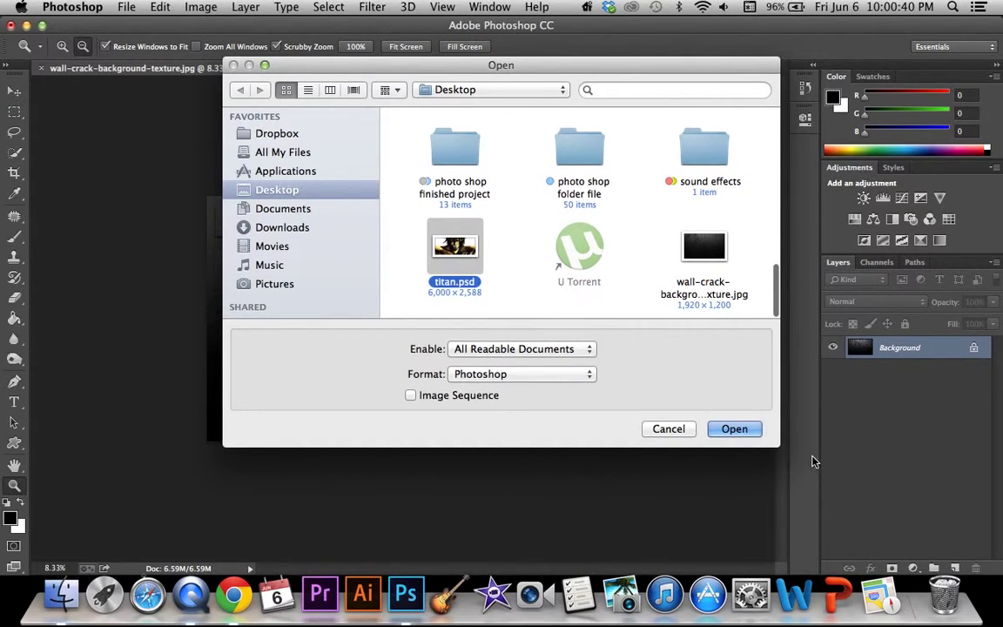
pyautogui.click(736, 428)
# Step: Unlock the wall texture layer and give it a Satin effect
pyautogui.click(157, 68)
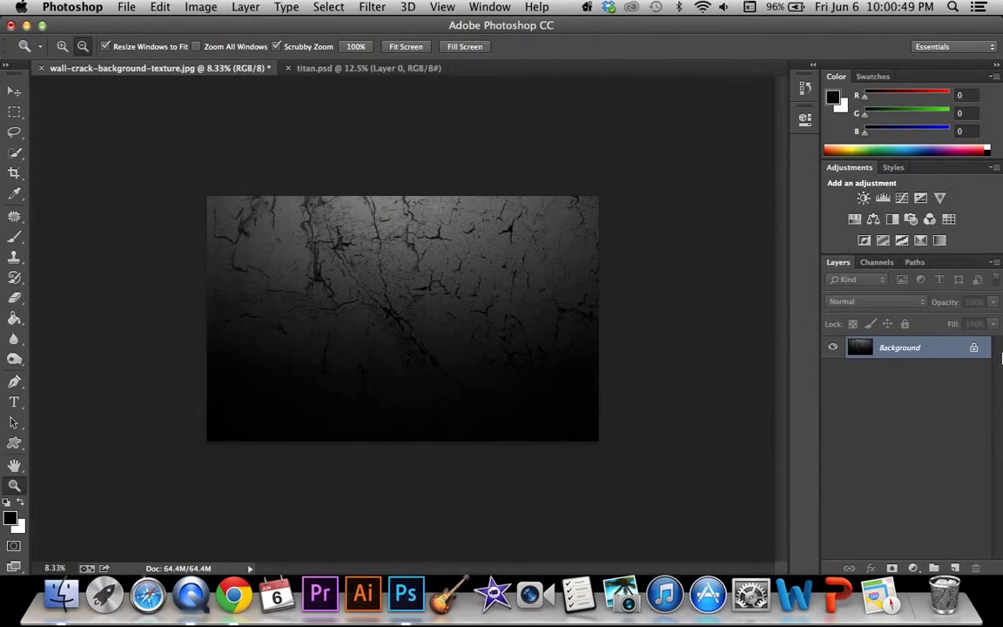
pyautogui.click(976, 348)
pyautogui.rightClick(897, 347)
pyautogui.click(885, 346)
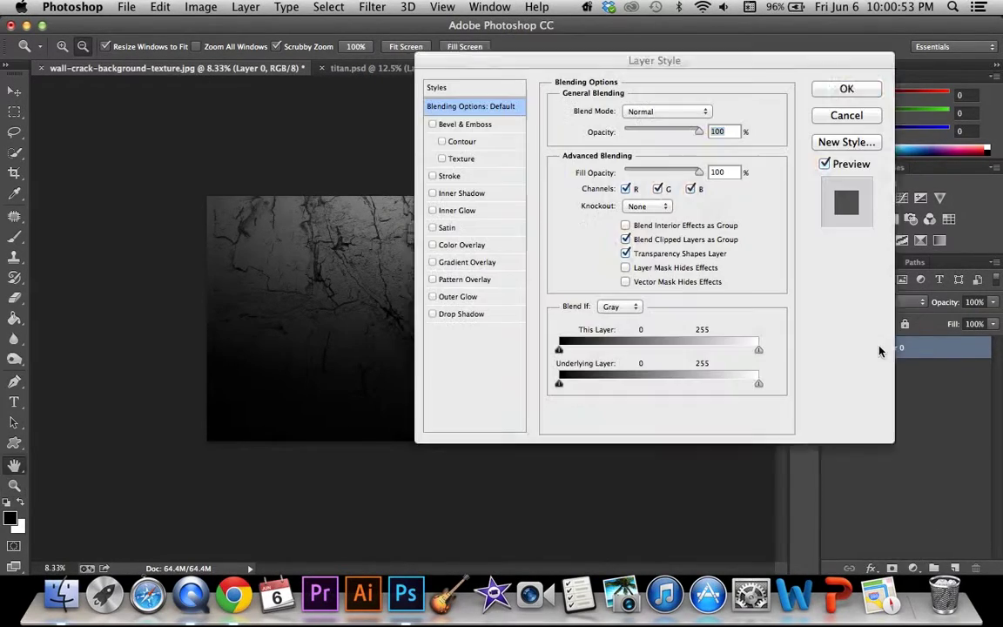
pyautogui.click(447, 227)
pyautogui.click(847, 88)
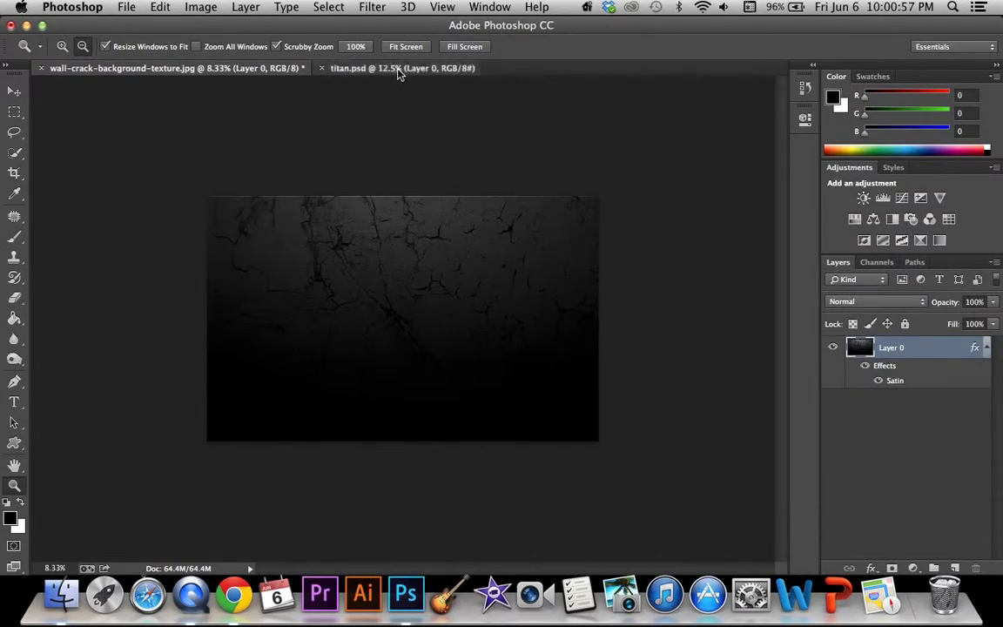
# Step: Select the titan figure in titan.psd with Quick Selection
pyautogui.click(357, 66)
pyautogui.click(15, 153)
pyautogui.moveTo(134, 336); pyautogui.dragTo(638, 374)
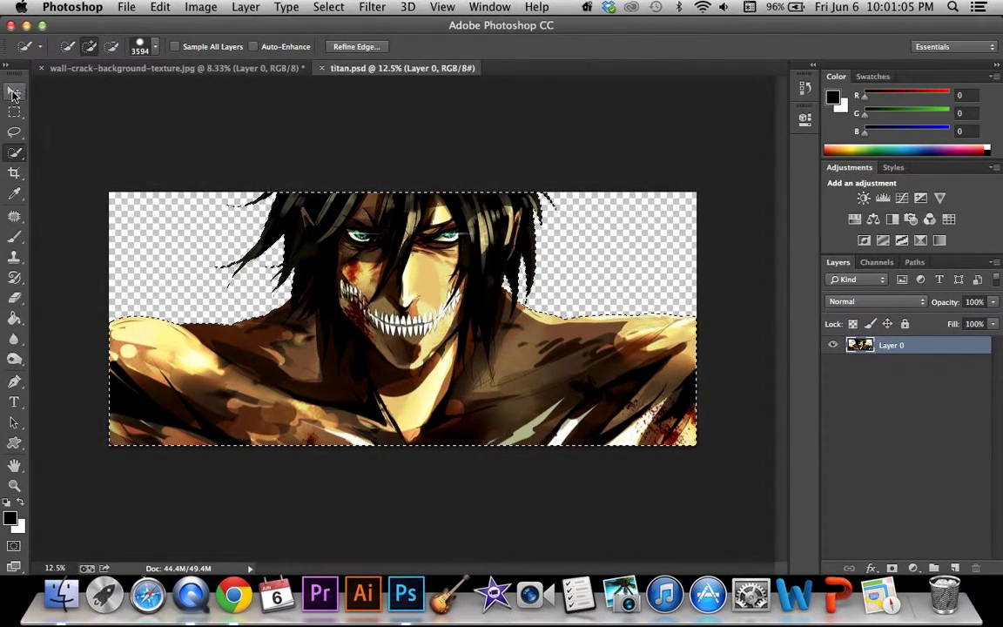
# Step: Copy the titan figure into the wall document and move it down
pyautogui.click(14, 91)
pyautogui.click(160, 7)
pyautogui.click(174, 118)
pyautogui.click(130, 68)
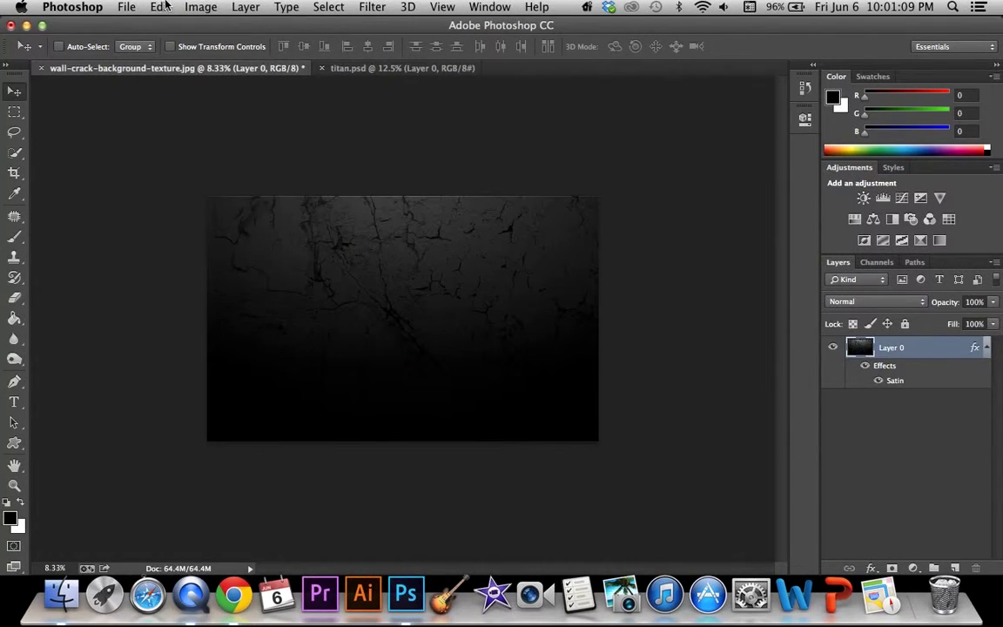
pyautogui.click(160, 7)
pyautogui.click(179, 149)
pyautogui.moveTo(373, 283); pyautogui.dragTo(372, 358)
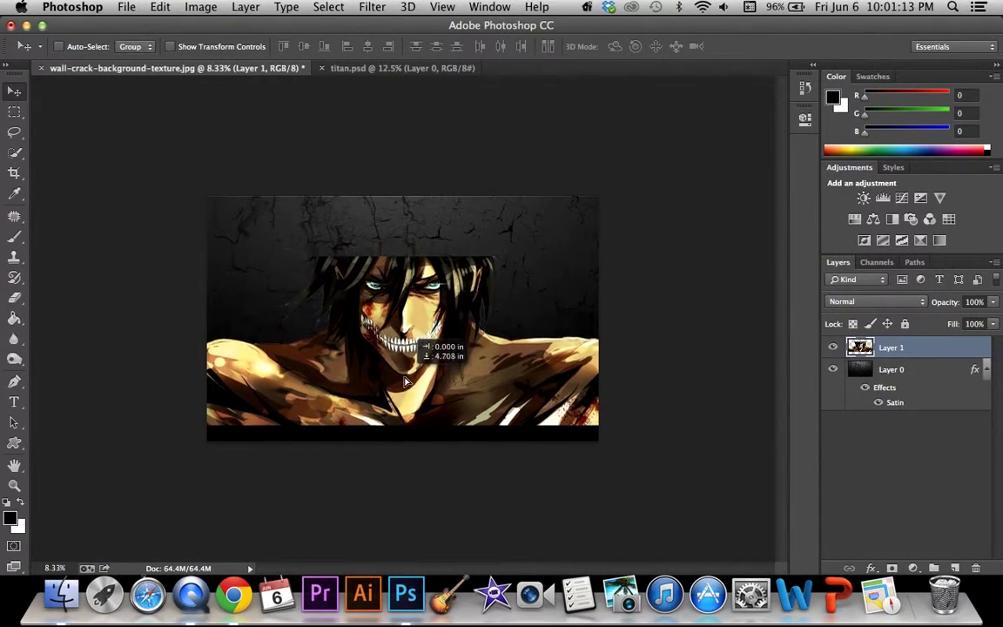
# Step: Crop the top of the canvas down toward the titan
pyautogui.click(14, 172)
pyautogui.moveTo(402, 198); pyautogui.dragTo(407, 235)
pyautogui.press('Return')
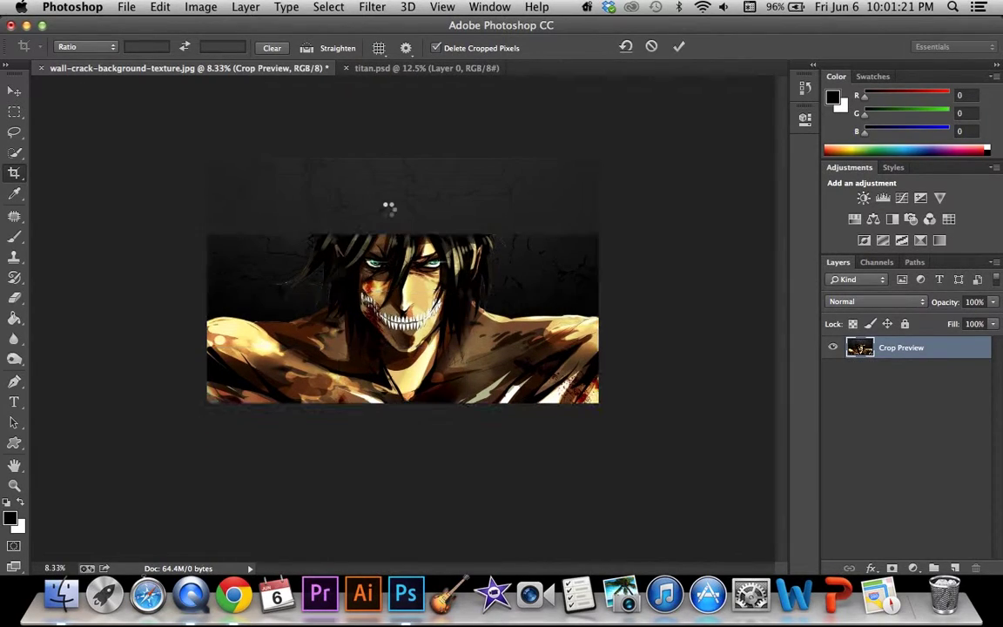
pyautogui.click(127, 7)
# Step: Open Blood-Splatter-psd71168.png
pyautogui.click(146, 41)
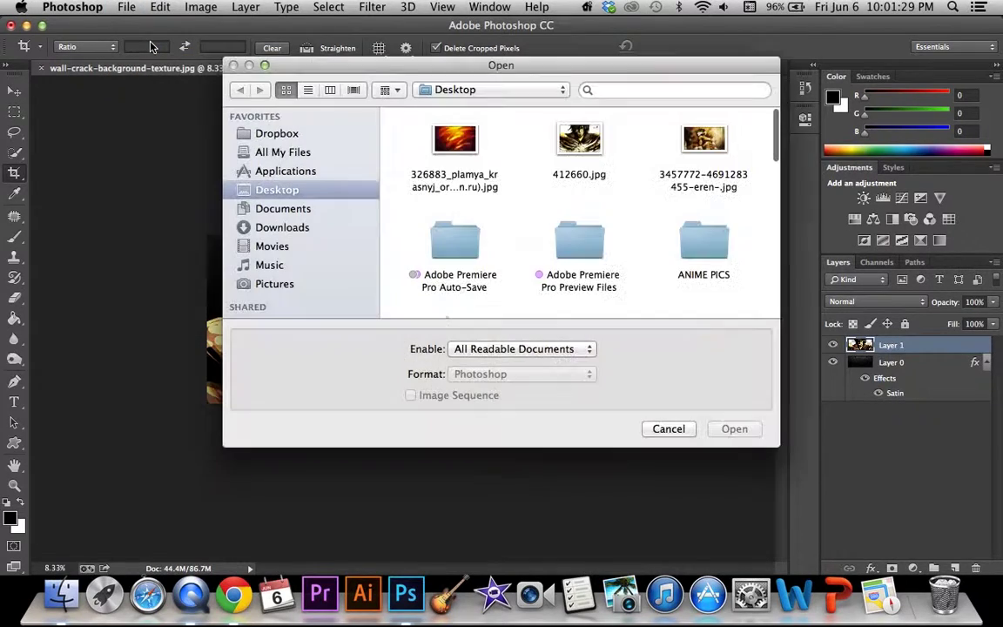
pyautogui.scroll(-3, 513, 192)
pyautogui.scroll(-3, 513, 192)
pyautogui.click(455, 165)
pyautogui.click(734, 429)
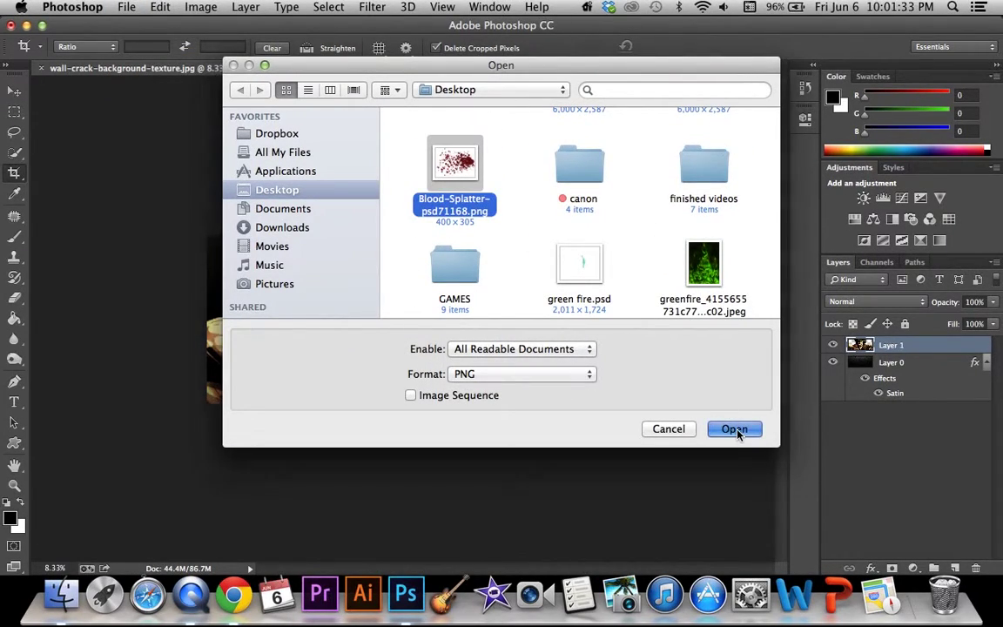
pyautogui.click(13, 90)
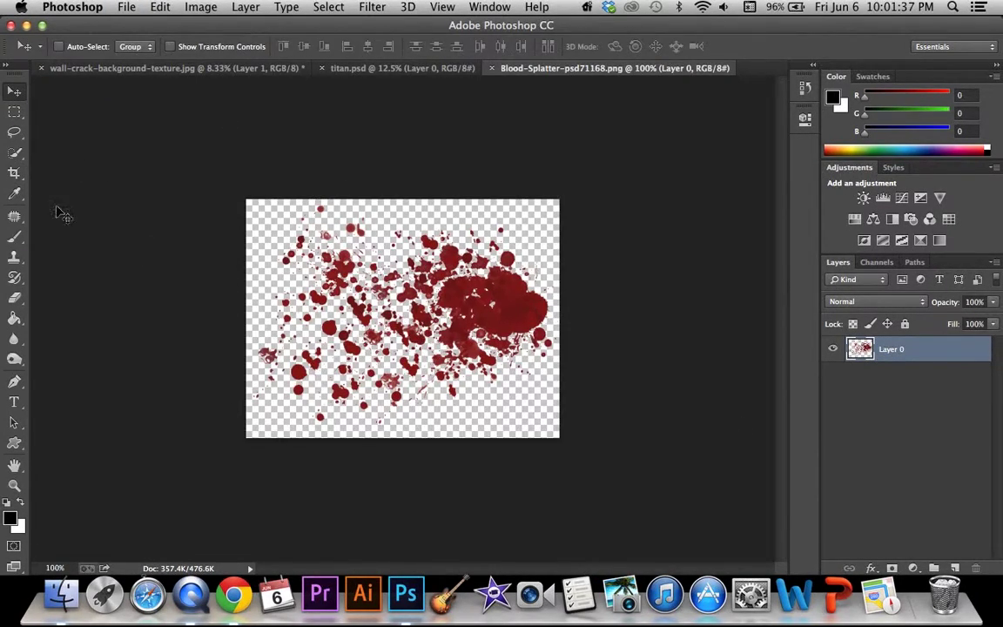
# Step: Open green fire.psd
pyautogui.click(123, 6)
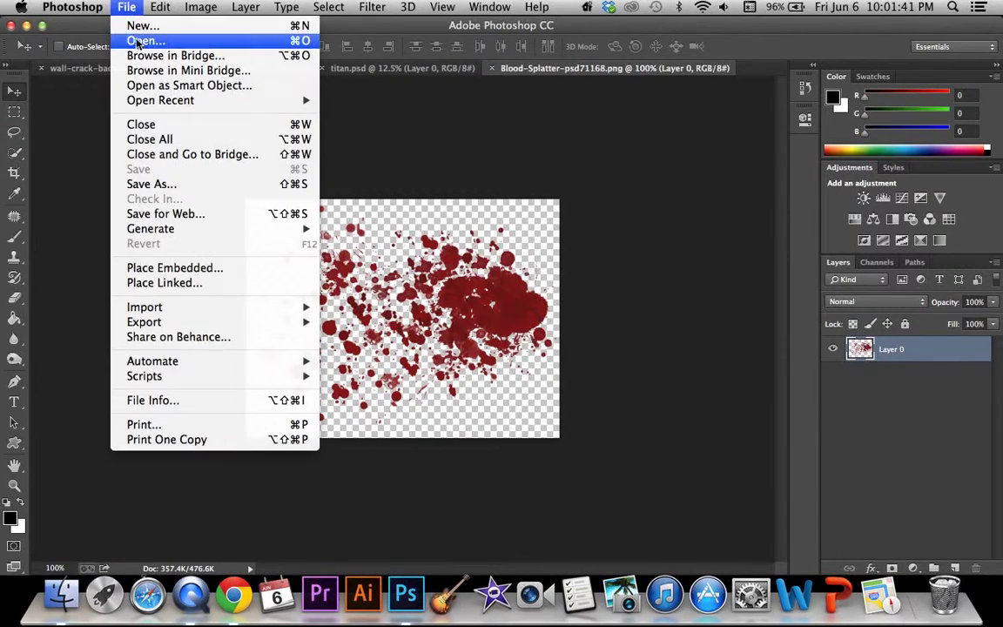
pyautogui.click(143, 39)
pyautogui.scroll(-2, 577, 251)
pyautogui.scroll(-3, 576, 251)
pyautogui.scroll(-1, 577, 251)
pyautogui.click(577, 287)
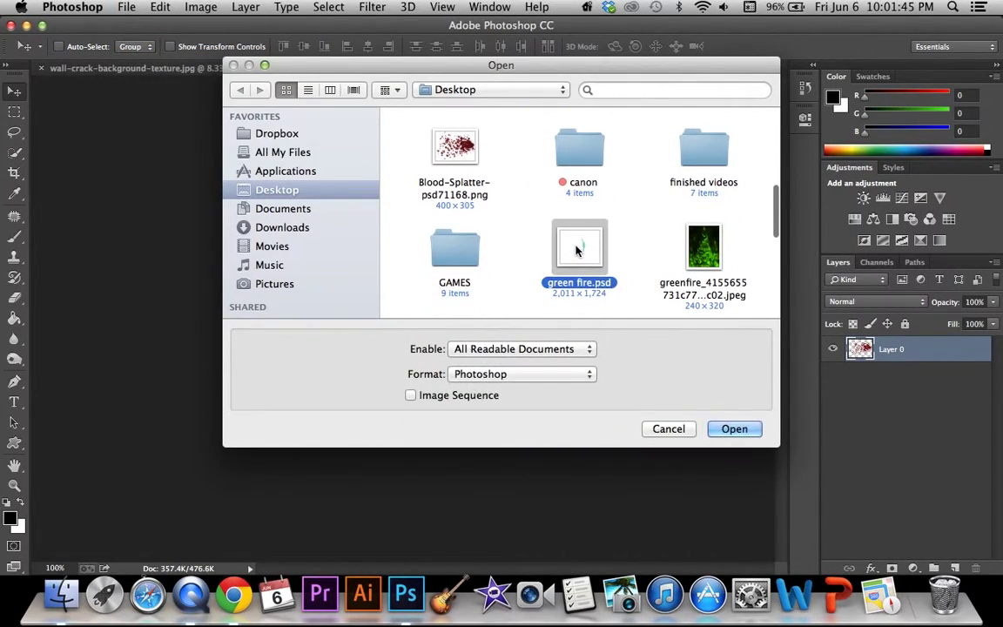
pyautogui.click(735, 430)
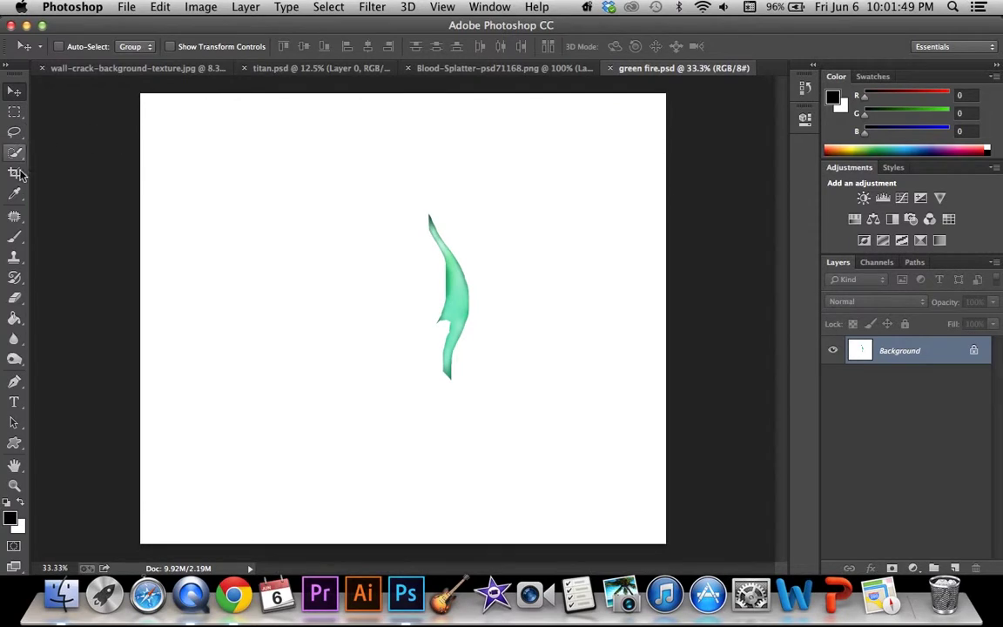
# Step: Erase the green fire's white background to transparency and check its image size
pyautogui.moveTo(14, 298); pyautogui.dragTo(96, 297)
pyautogui.click(227, 286)
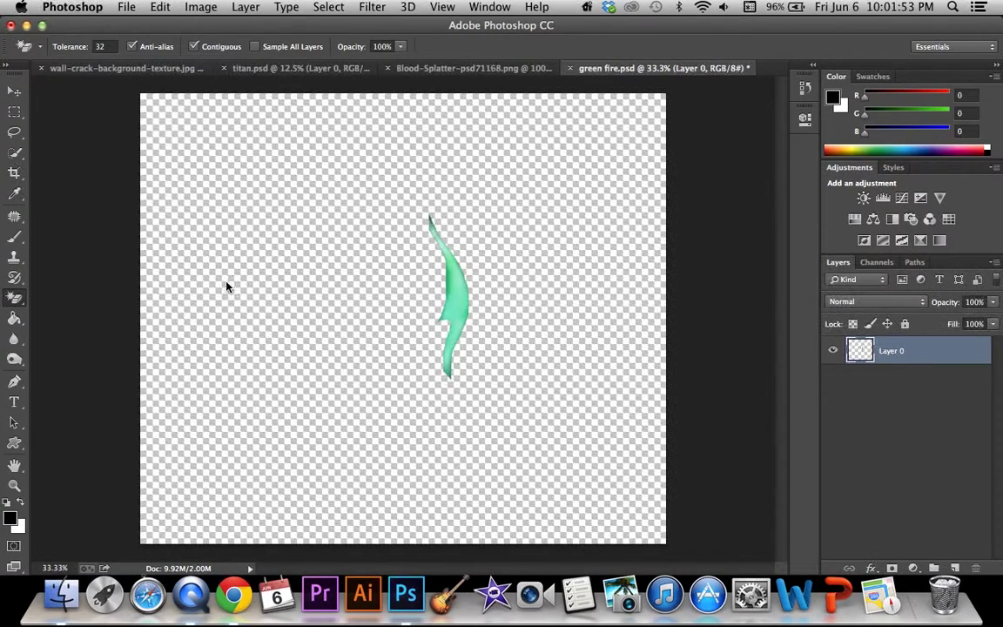
pyautogui.click(200, 7)
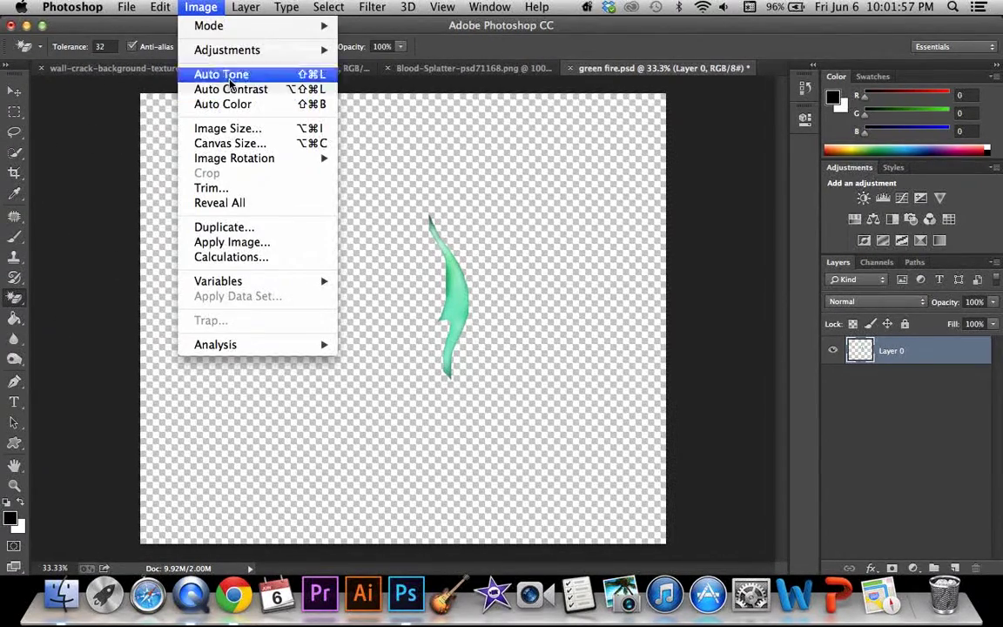
pyautogui.click(239, 127)
pyautogui.press('Escape')
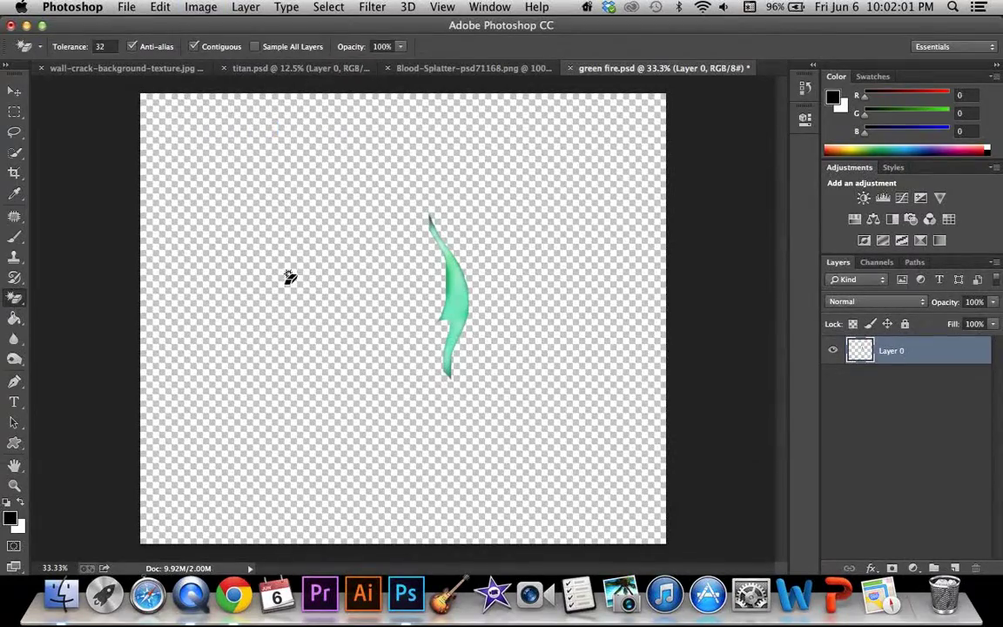
# Step: Copy the green fire shape into the wall document as Layer 2, near the titan's eye
pyautogui.click(14, 150)
pyautogui.click(470, 275)
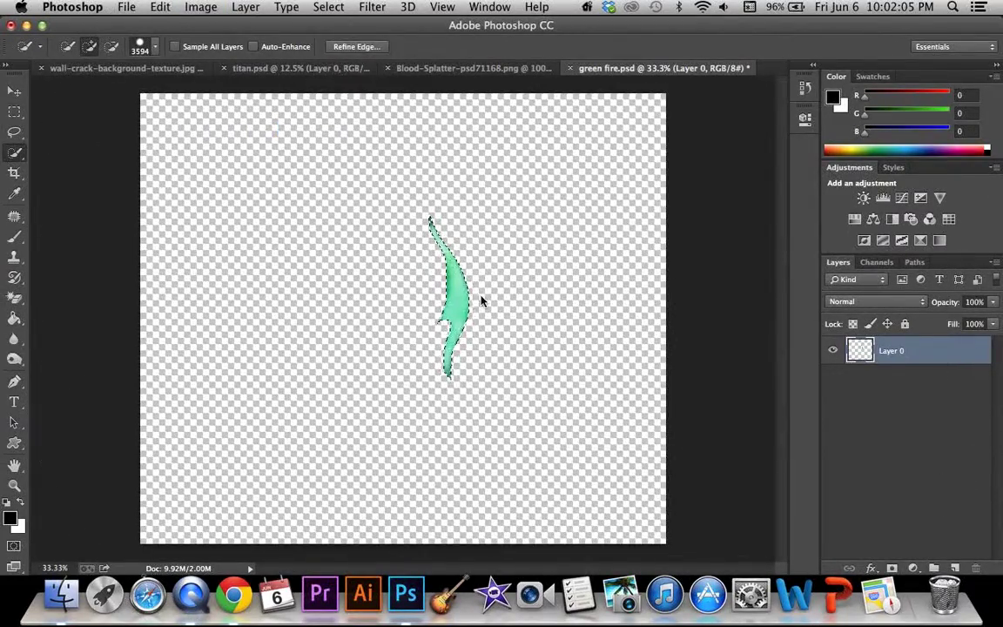
pyautogui.click(14, 92)
pyautogui.click(160, 7)
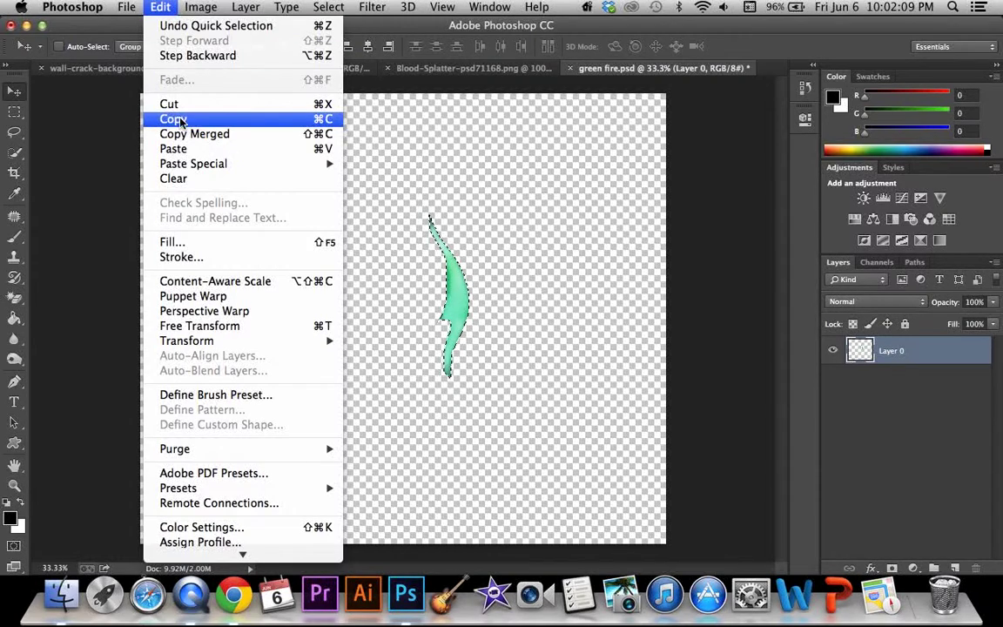
pyautogui.click(180, 120)
pyautogui.click(127, 68)
pyautogui.click(160, 7)
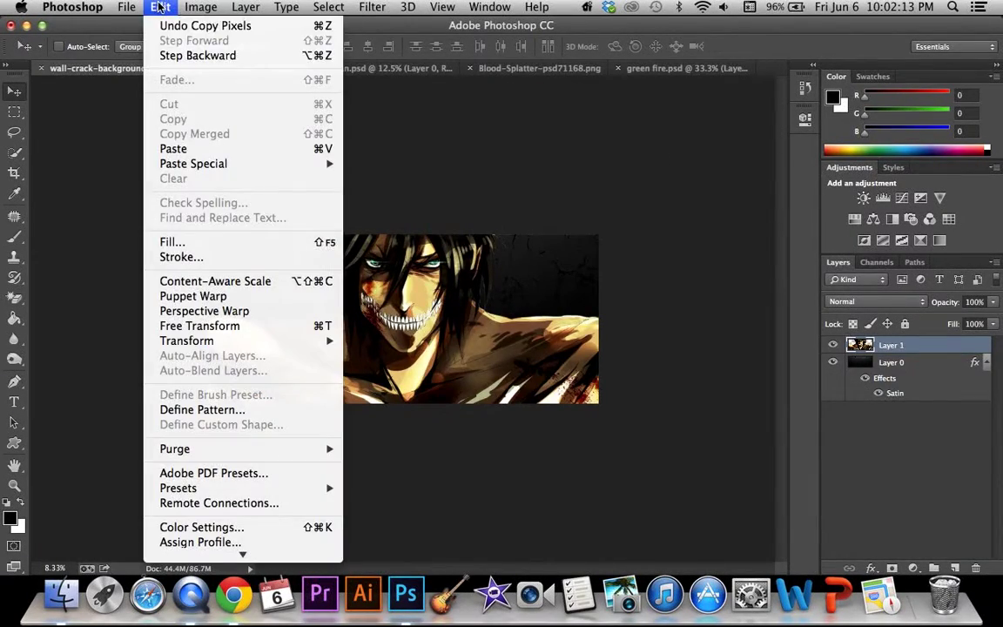
pyautogui.click(181, 150)
pyautogui.moveTo(424, 337); pyautogui.dragTo(457, 293)
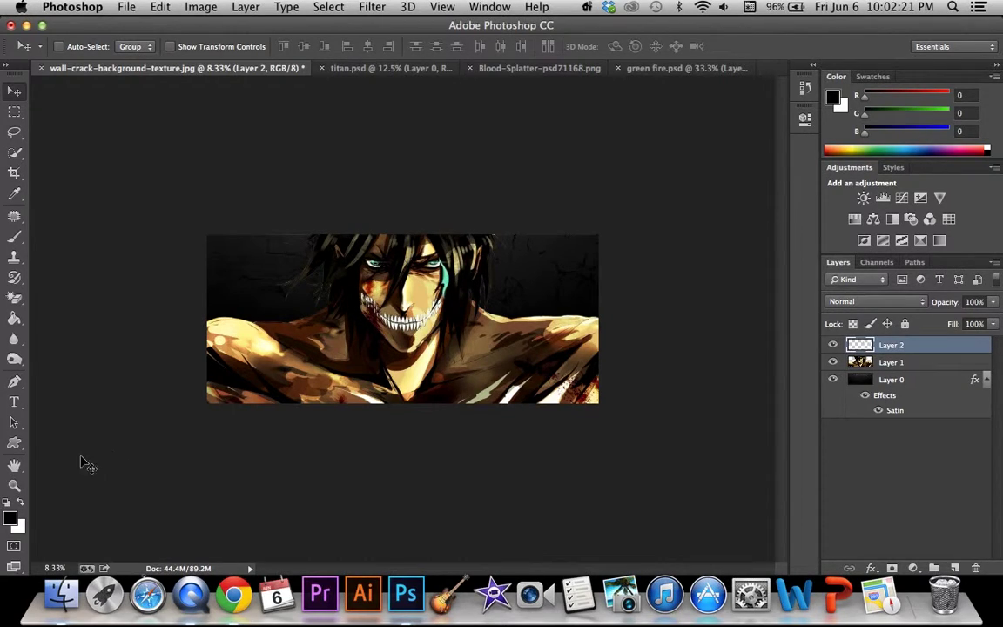
# Step: Rotate the Layer 2 glow about 88° and scale it to 52% over the right eye
pyautogui.press('z')
pyautogui.moveTo(375, 273); pyautogui.dragTo(383, 273)
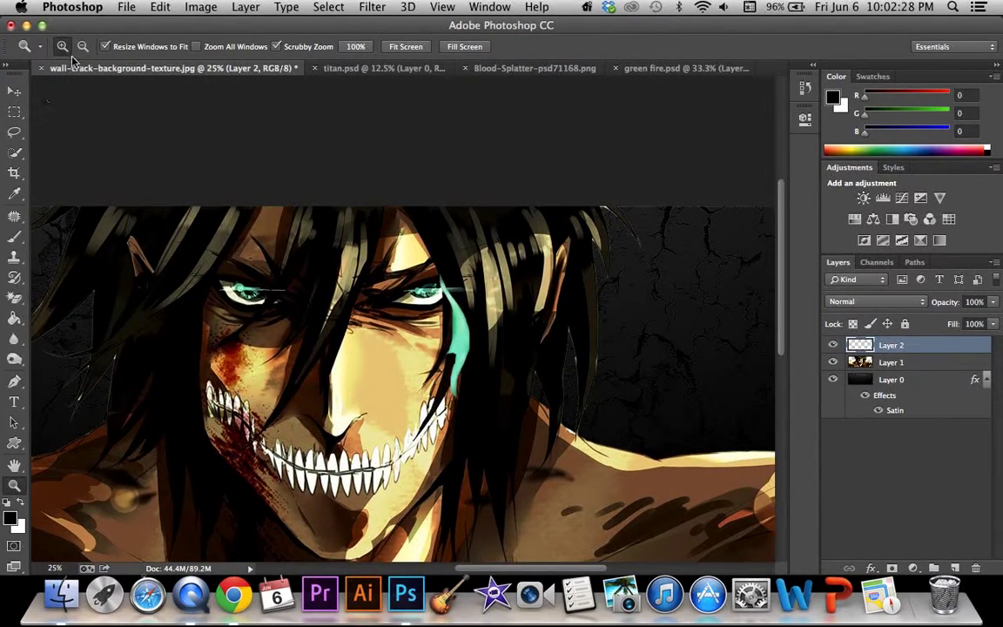
pyautogui.click(17, 92)
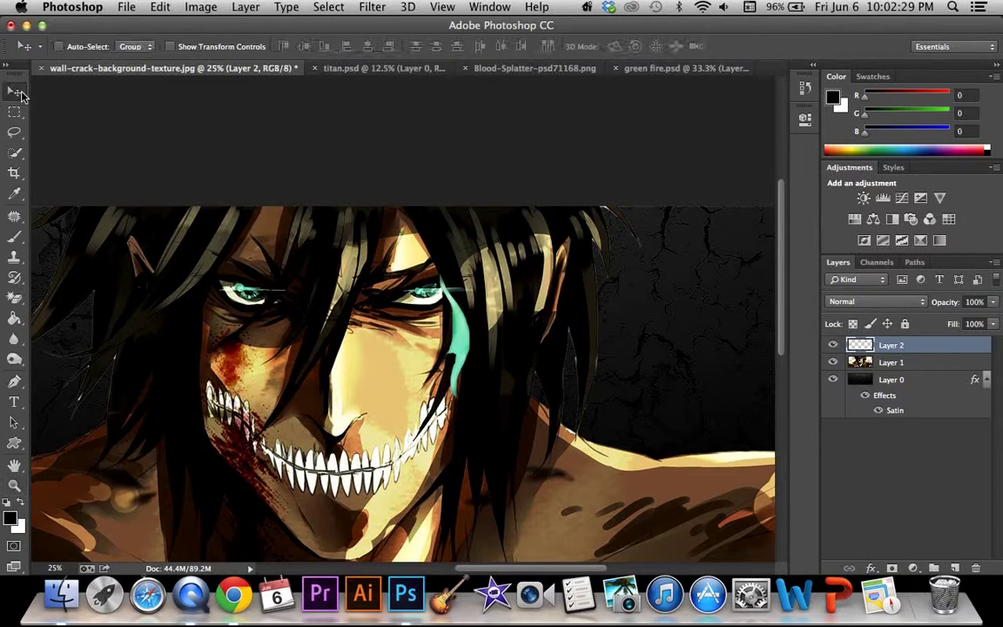
pyautogui.hotkey('ctrl', 't')
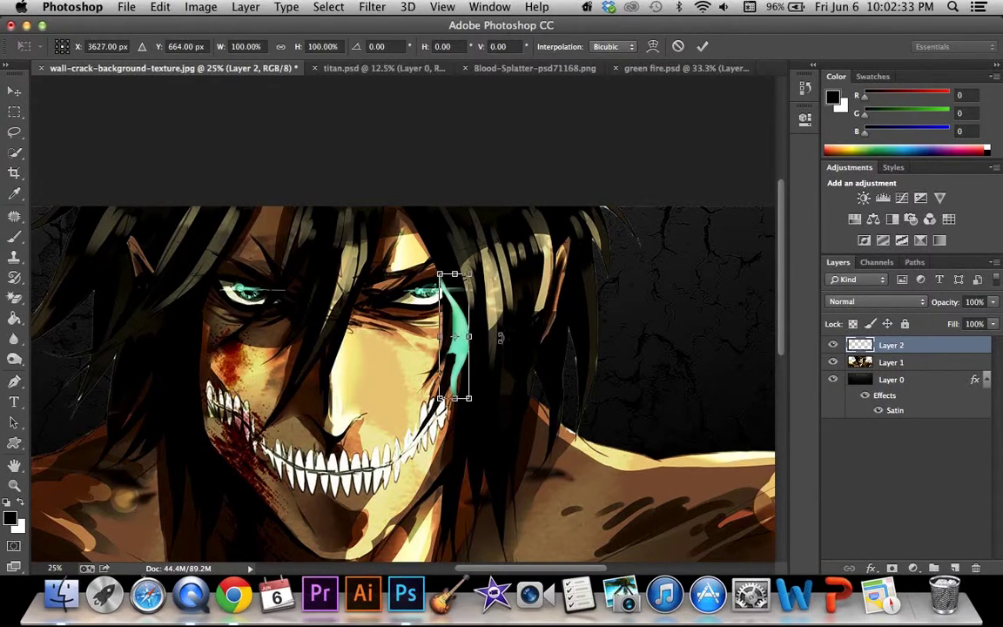
pyautogui.moveTo(500, 338); pyautogui.dragTo(448, 389)
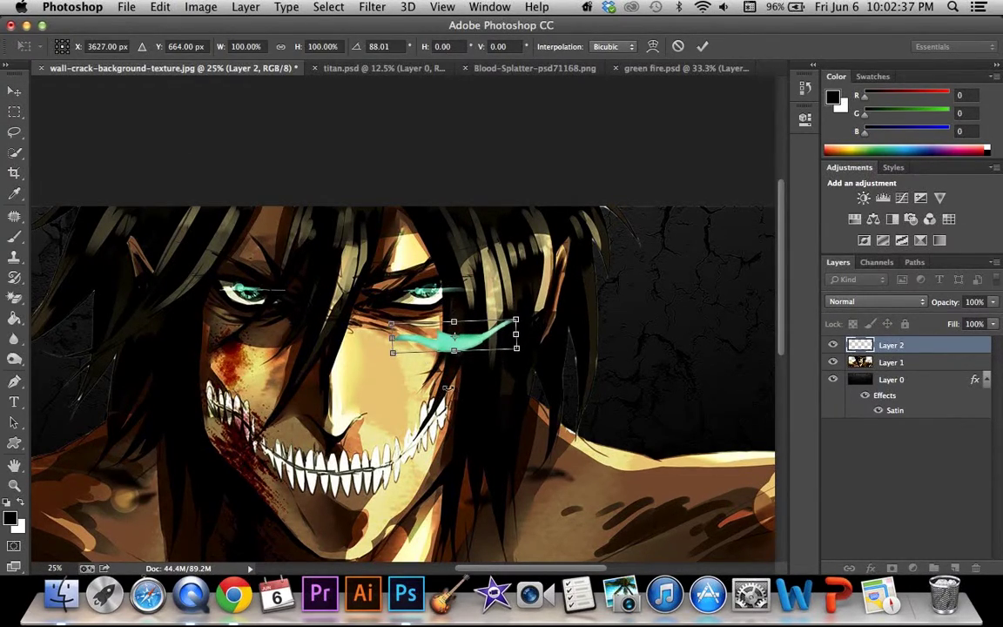
pyautogui.moveTo(518, 350)
pyautogui.mouseDown()
pyautogui.moveTo(471, 350)
pyautogui.moveTo(479, 296)
pyautogui.mouseUp()
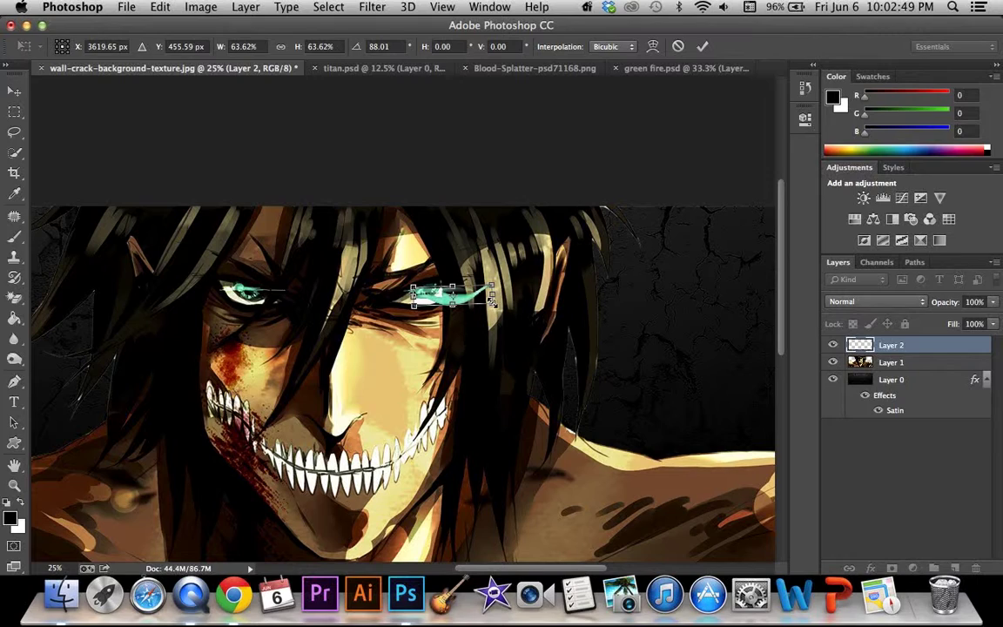
pyautogui.moveTo(492, 300)
pyautogui.mouseDown()
pyautogui.moveTo(466, 300)
pyautogui.moveTo(465, 290)
pyautogui.mouseUp()
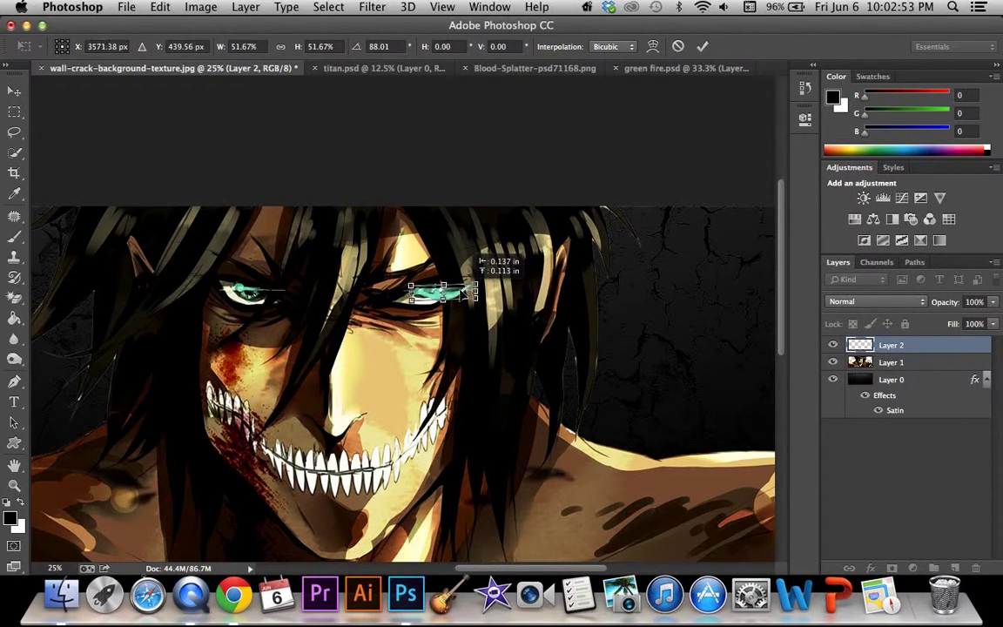
pyautogui.press('Return')
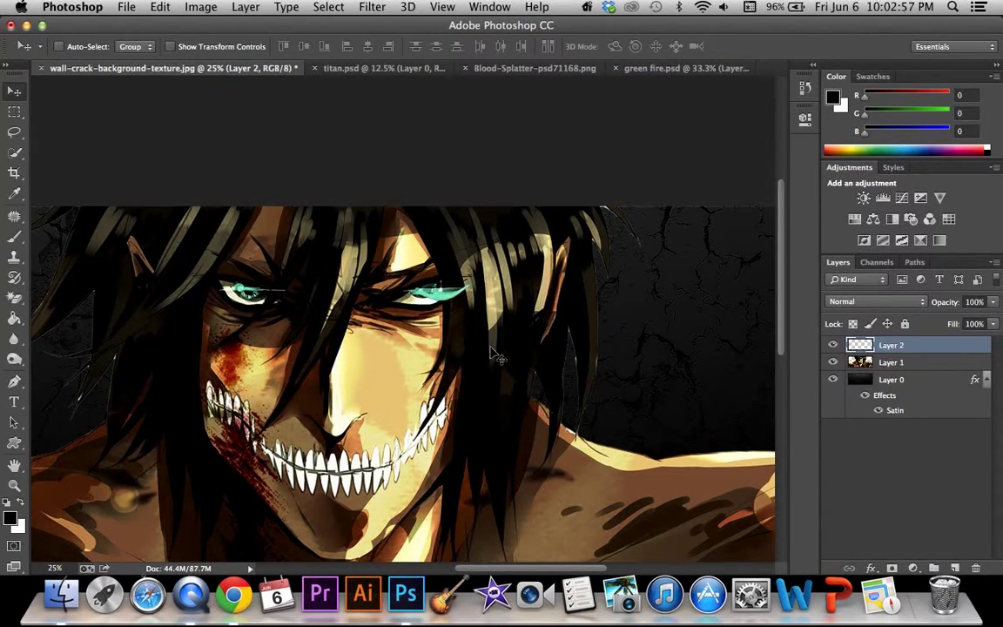
# Step: Duplicate Layer 2 as 'Layer 2 copy' and drag it toward the left eye
pyautogui.rightClick(876, 347)
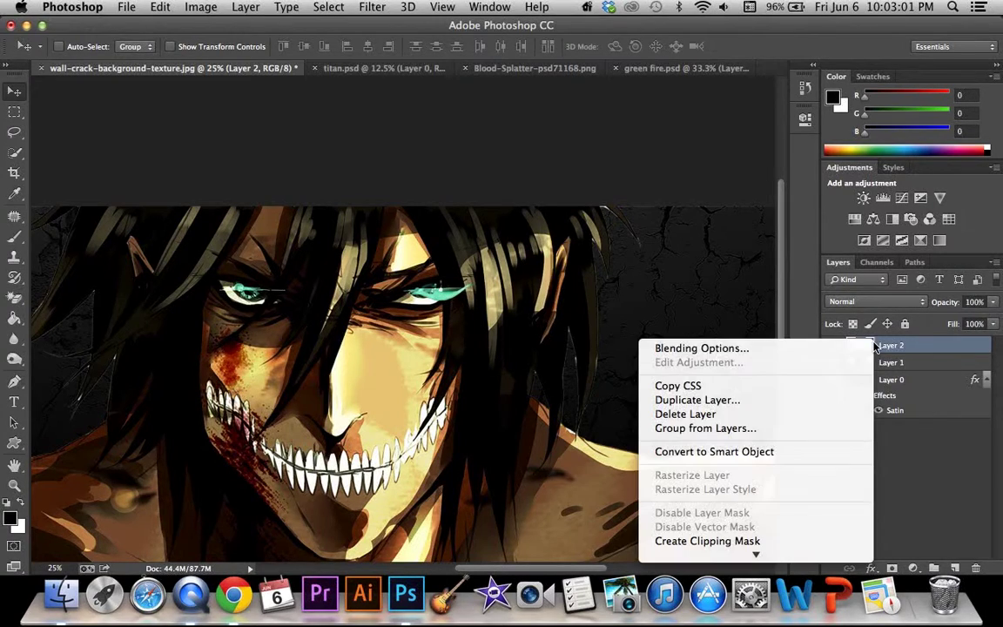
pyautogui.click(759, 401)
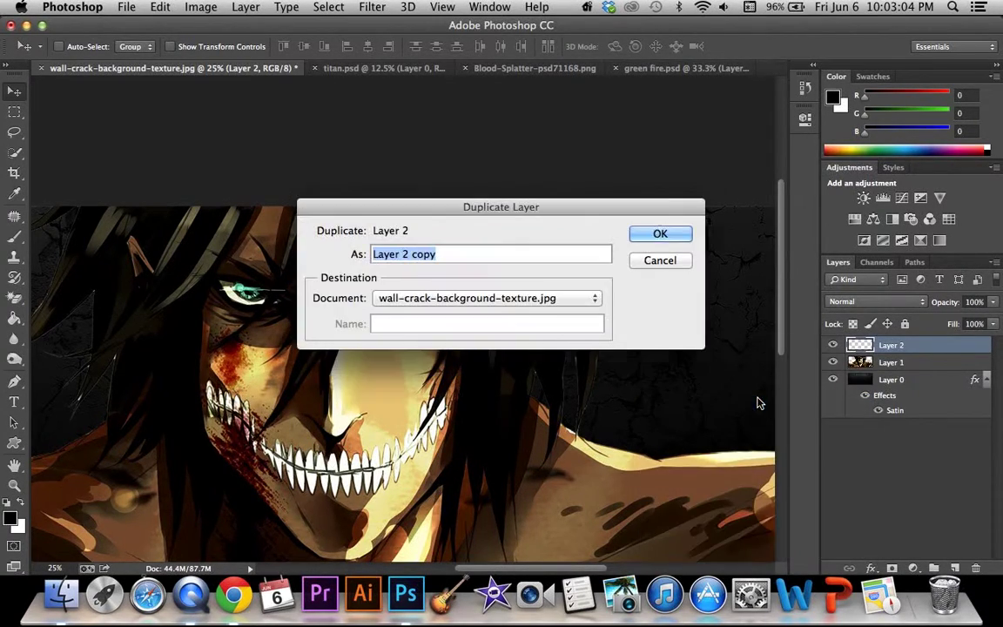
pyautogui.click(660, 234)
pyautogui.moveTo(412, 266); pyautogui.dragTo(280, 300)
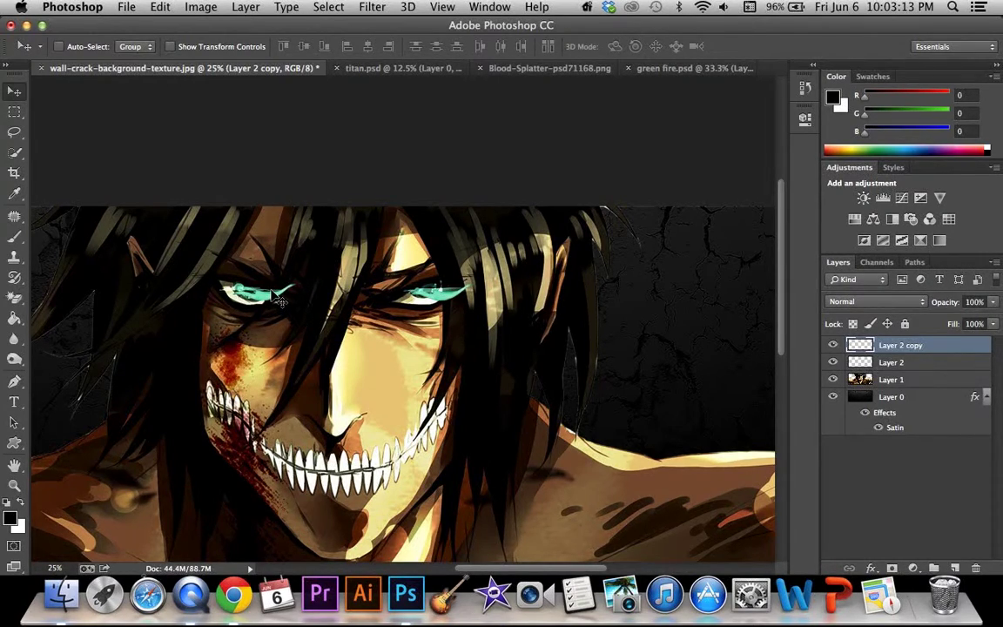
# Step: Flip the copy horizontally onto the left eye and nudge the right-eye glow into place
pyautogui.hotkey('ctrl', 't')
pyautogui.rightClick(270, 294)
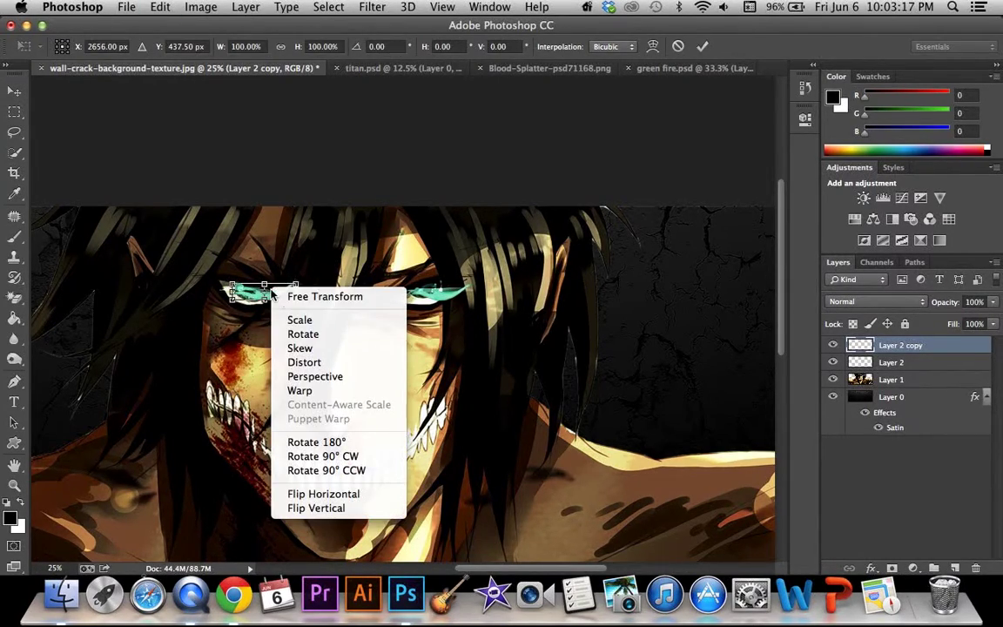
pyautogui.click(332, 493)
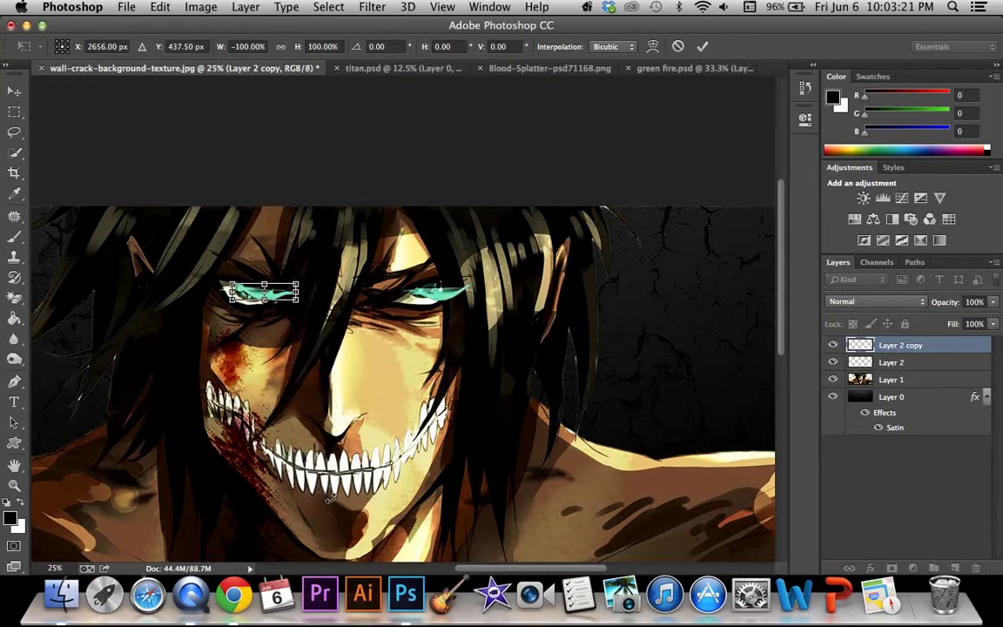
pyautogui.moveTo(275, 297); pyautogui.dragTo(237, 292)
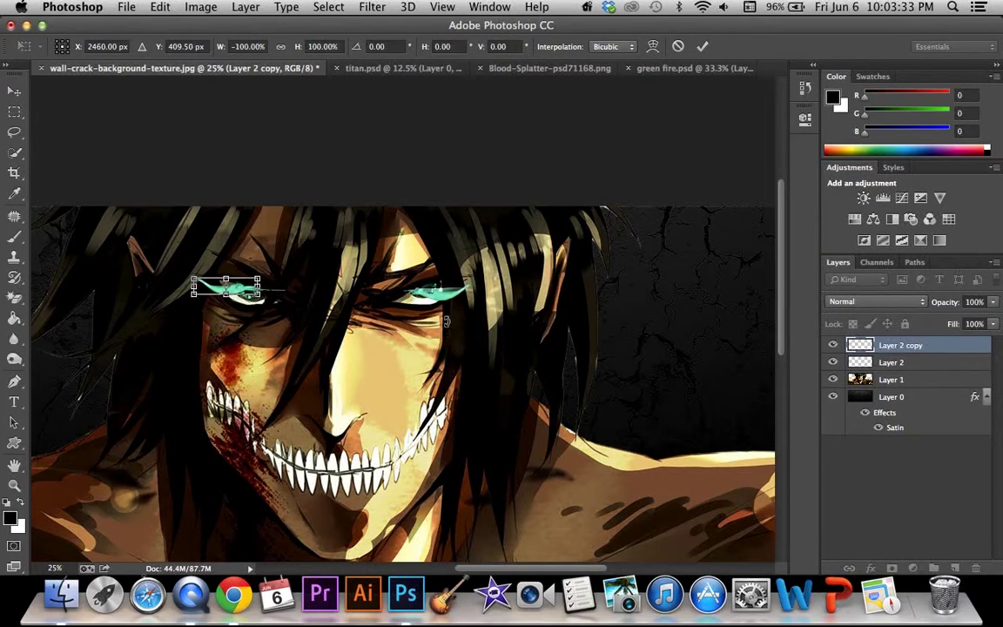
pyautogui.press('Return')
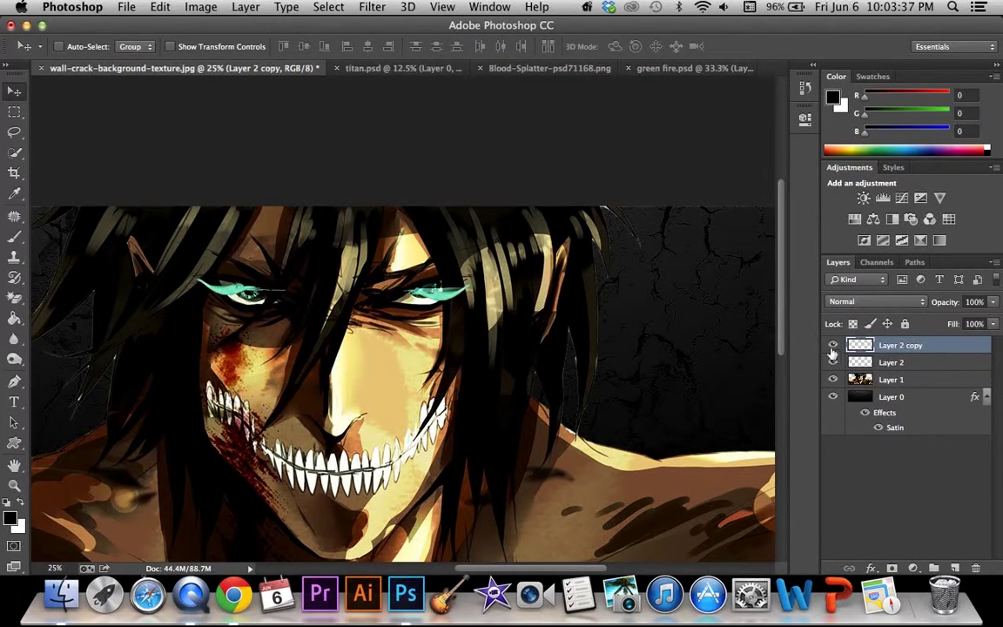
pyautogui.hotkey('alt', '[')
pyautogui.moveTo(452, 304)
pyautogui.mouseDown()
pyautogui.moveTo(435, 291)
pyautogui.moveTo(453, 291)
pyautogui.mouseUp()
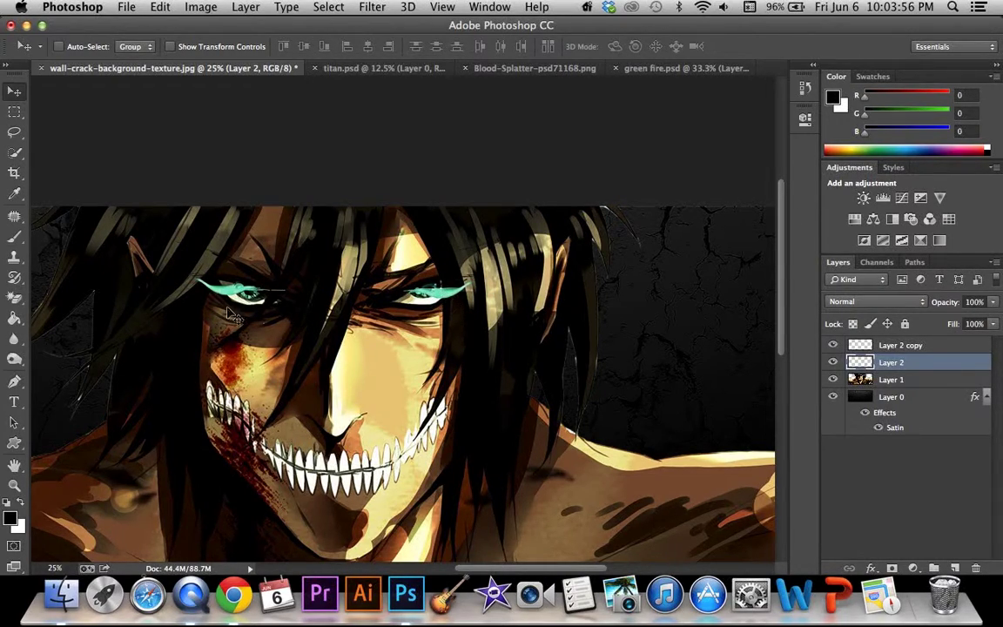
# Step: Give the Layer 2 copy glow 51% opacity and a Satin effect
pyautogui.click(888, 347)
pyautogui.moveTo(232, 297); pyautogui.dragTo(228, 297)
pyautogui.scroll(-3, 355, 354)
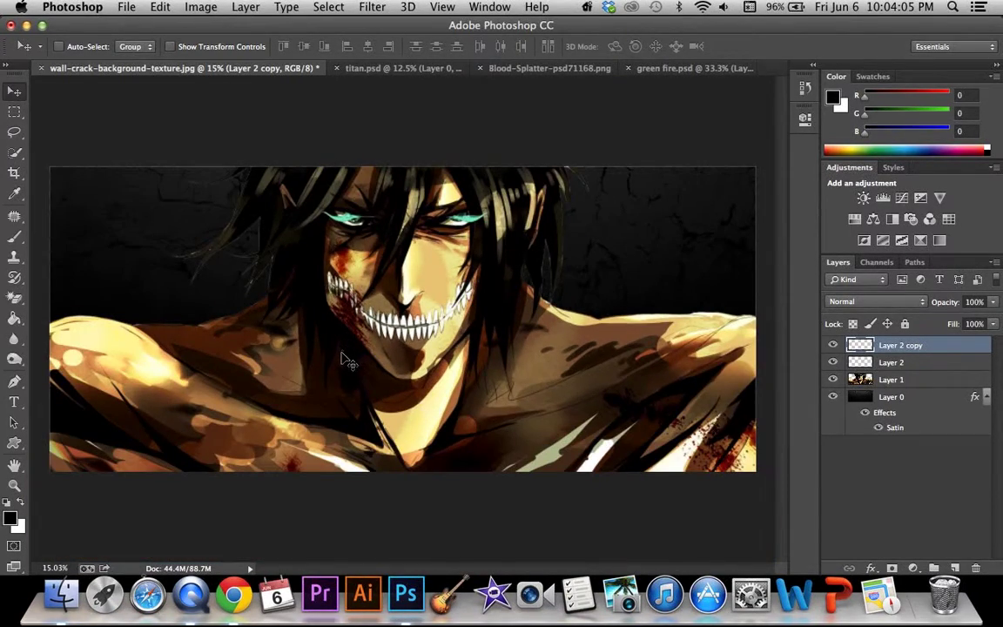
pyautogui.rightClick(896, 349)
pyautogui.click(754, 296)
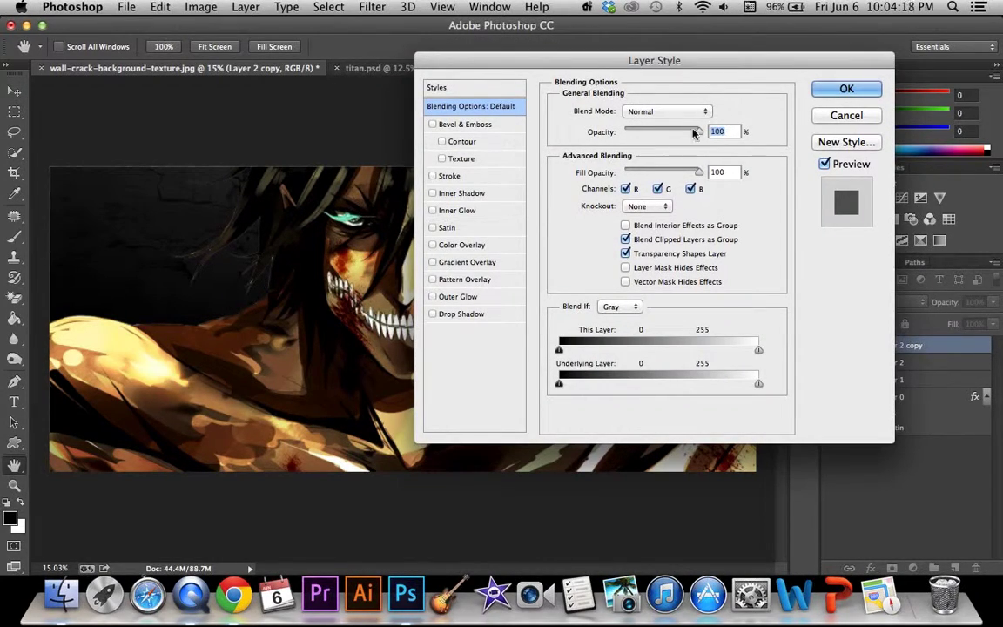
pyautogui.moveTo(696, 133); pyautogui.dragTo(667, 138)
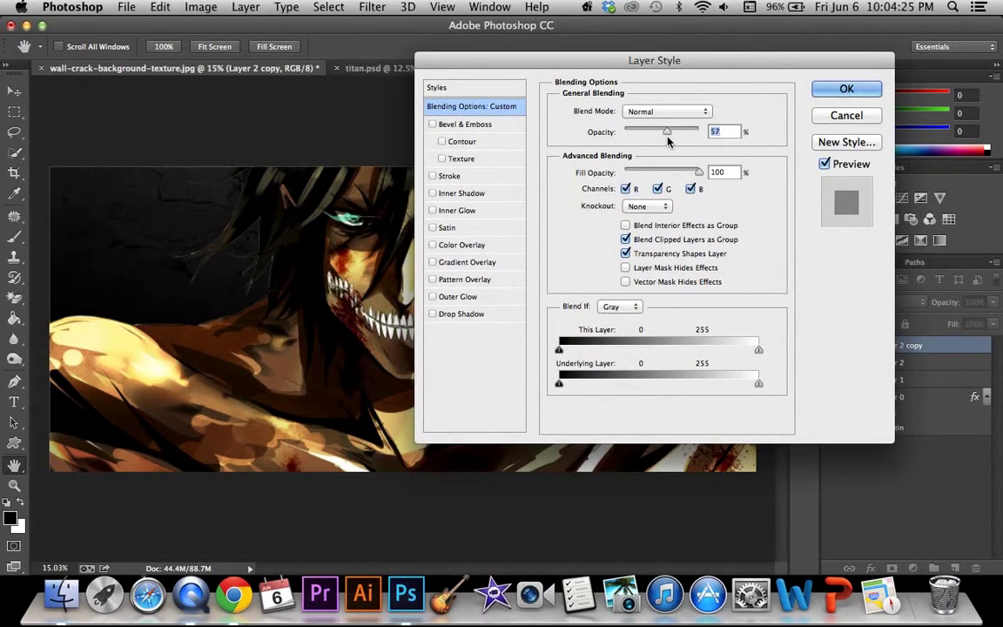
pyautogui.click(433, 228)
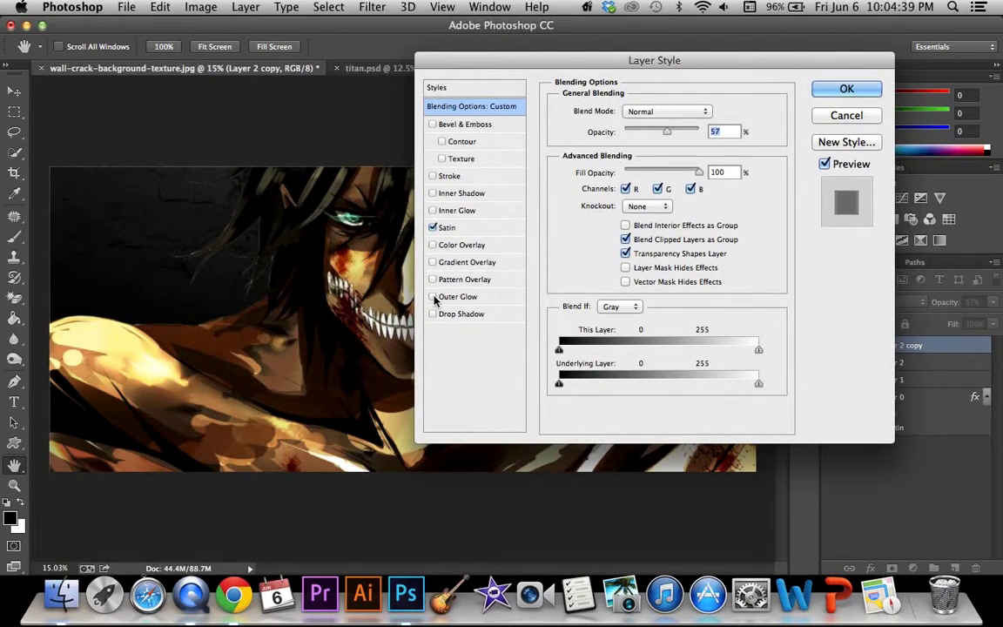
pyautogui.click(447, 227)
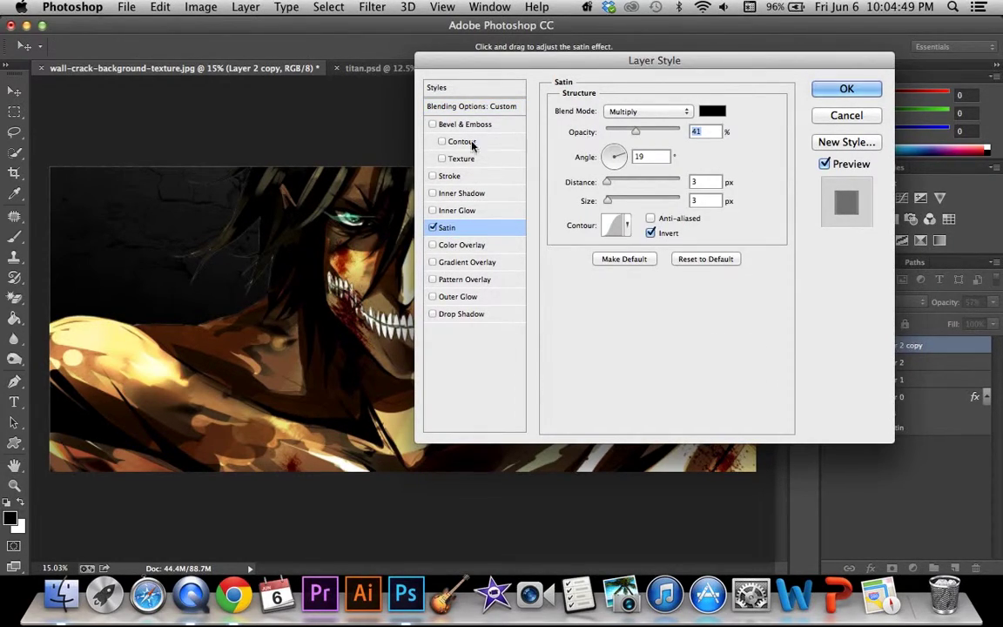
pyautogui.click(471, 107)
pyautogui.moveTo(663, 130); pyautogui.dragTo(663, 133)
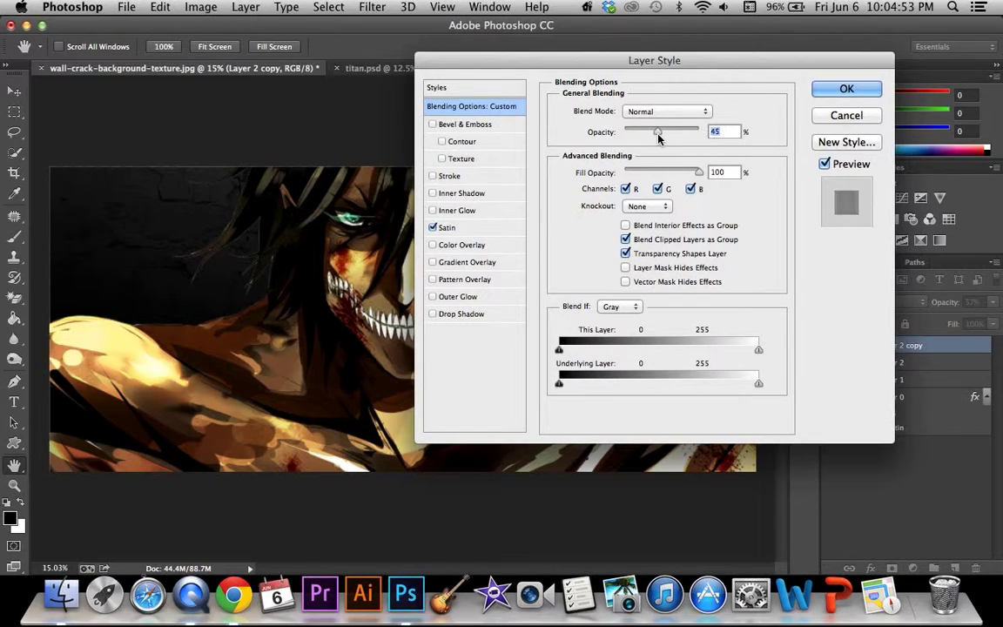
pyautogui.click(847, 89)
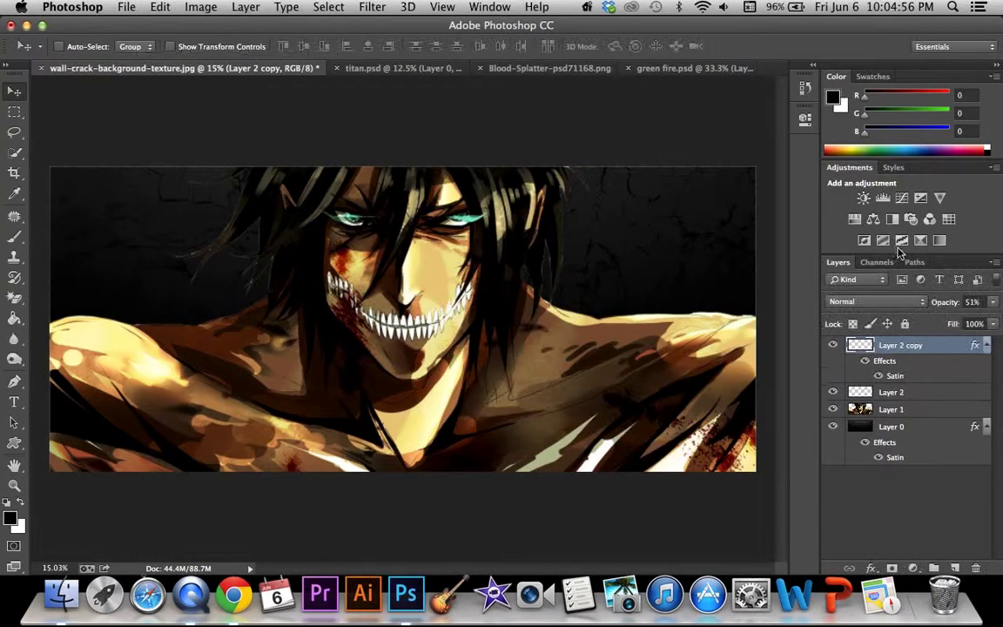
# Step: Copy the Layer 2 copy style and paste it onto Layer 2
pyautogui.rightClick(913, 347)
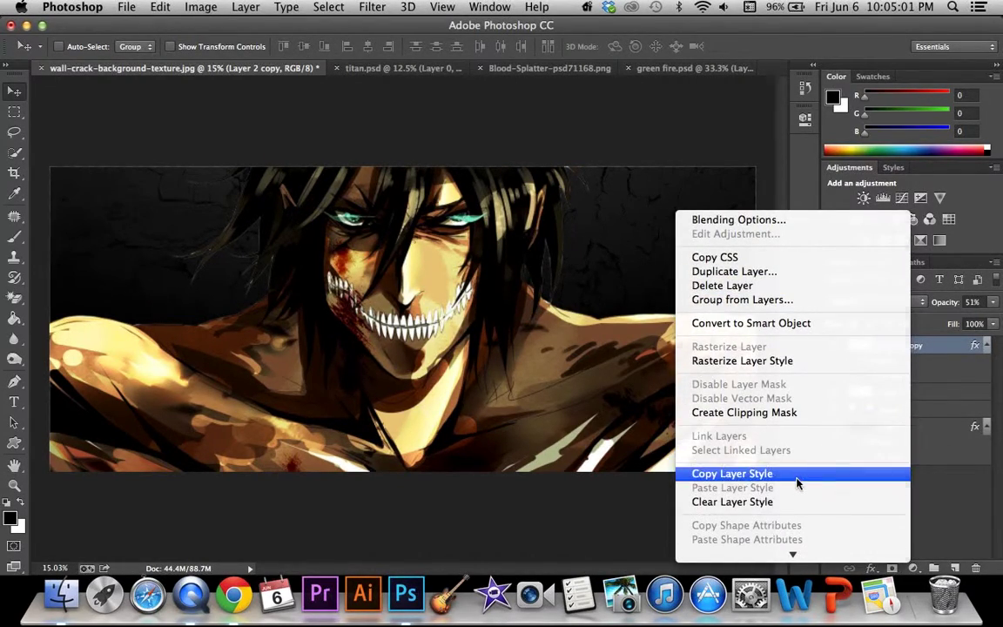
pyautogui.click(731, 473)
pyautogui.click(892, 392)
pyautogui.rightClick(893, 392)
pyautogui.click(806, 479)
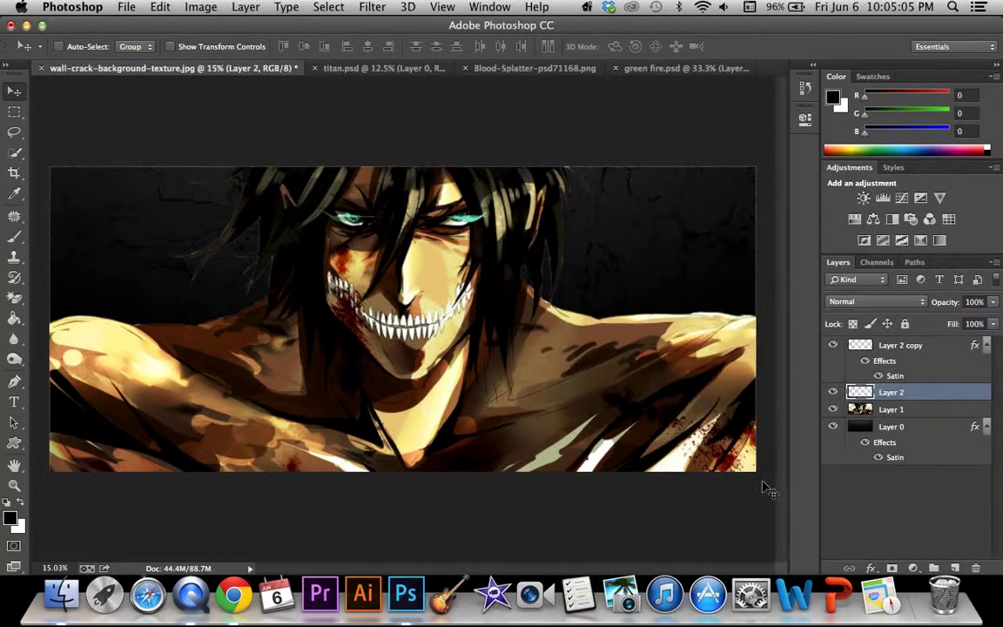
# Step: Add a Satin effect with lowered opacity to the titan's Layer 1
pyautogui.click(890, 439)
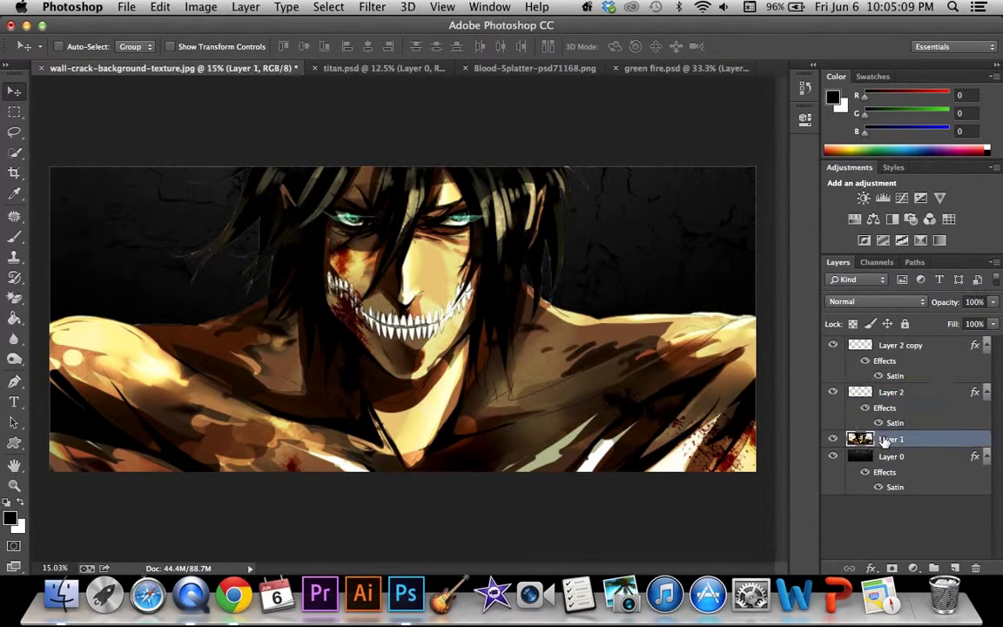
pyautogui.rightClick(890, 439)
pyautogui.click(731, 424)
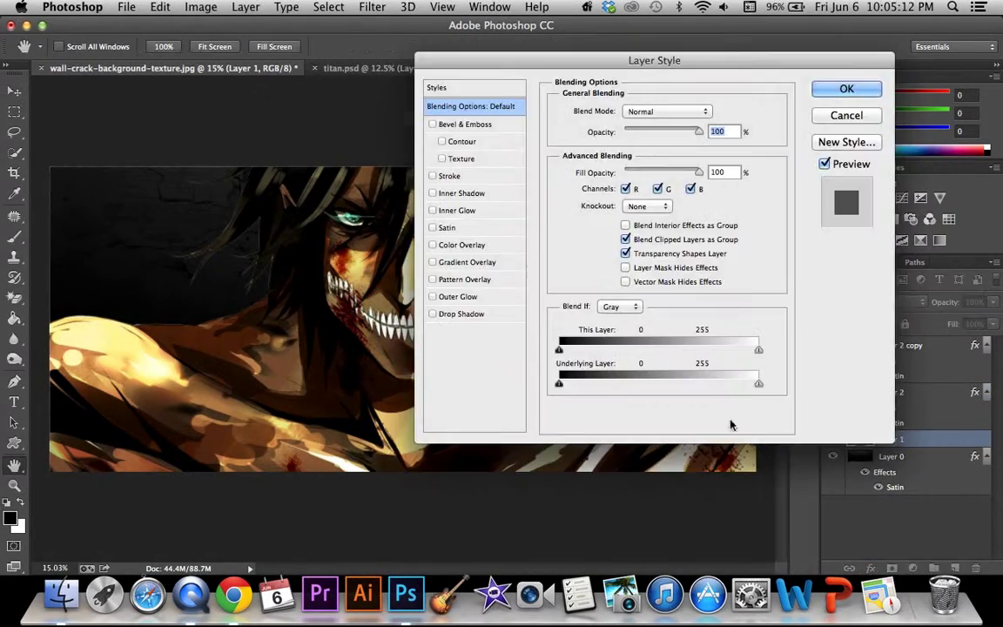
pyautogui.click(432, 228)
pyautogui.click(446, 227)
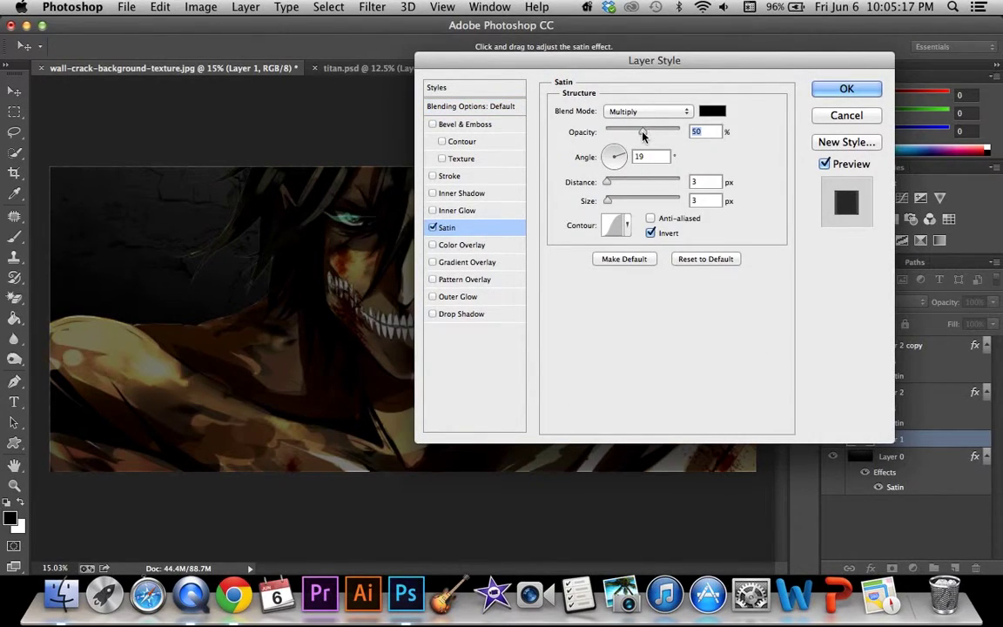
pyautogui.moveTo(643, 130); pyautogui.dragTo(623, 132)
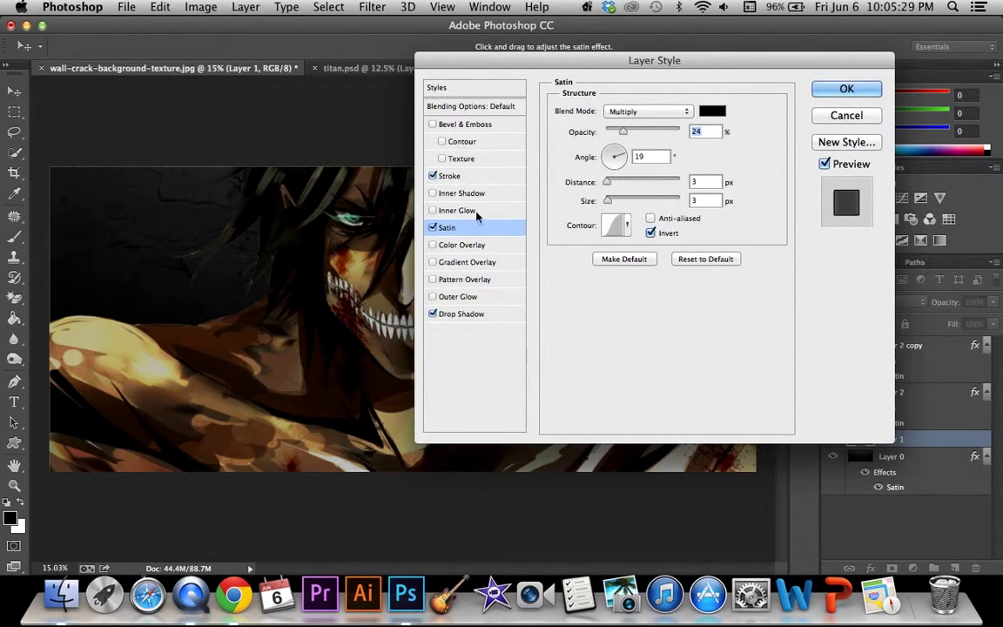
# Step: Set Layer 1's stroke thickness, try and remove Bevel & Emboss, and apply the styles
pyautogui.click(449, 176)
pyautogui.moveTo(610, 112)
pyautogui.mouseDown()
pyautogui.moveTo(631, 111)
pyautogui.moveTo(613, 113)
pyautogui.mouseUp()
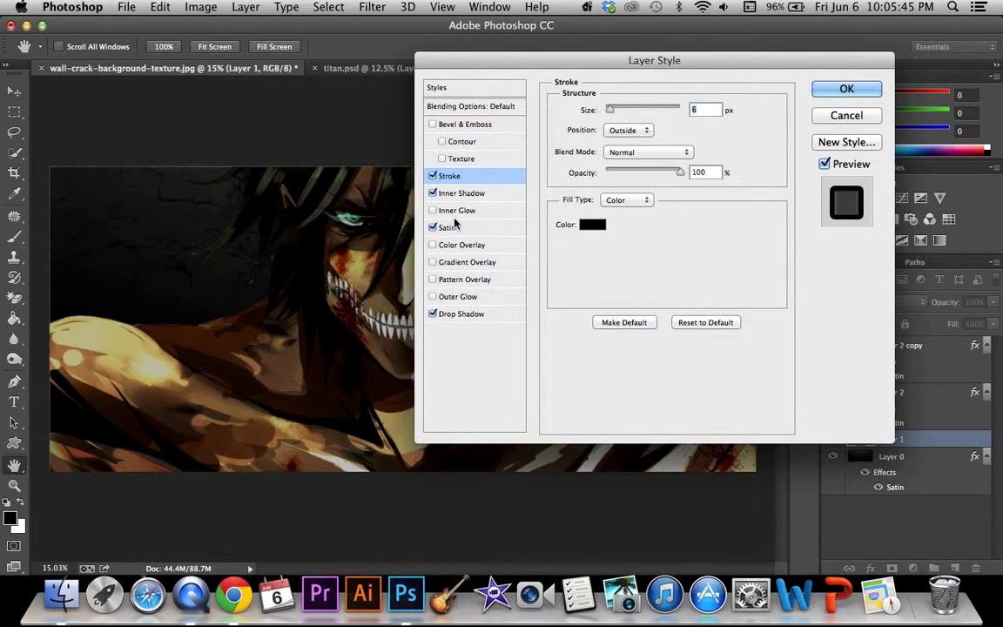
pyautogui.click(442, 142)
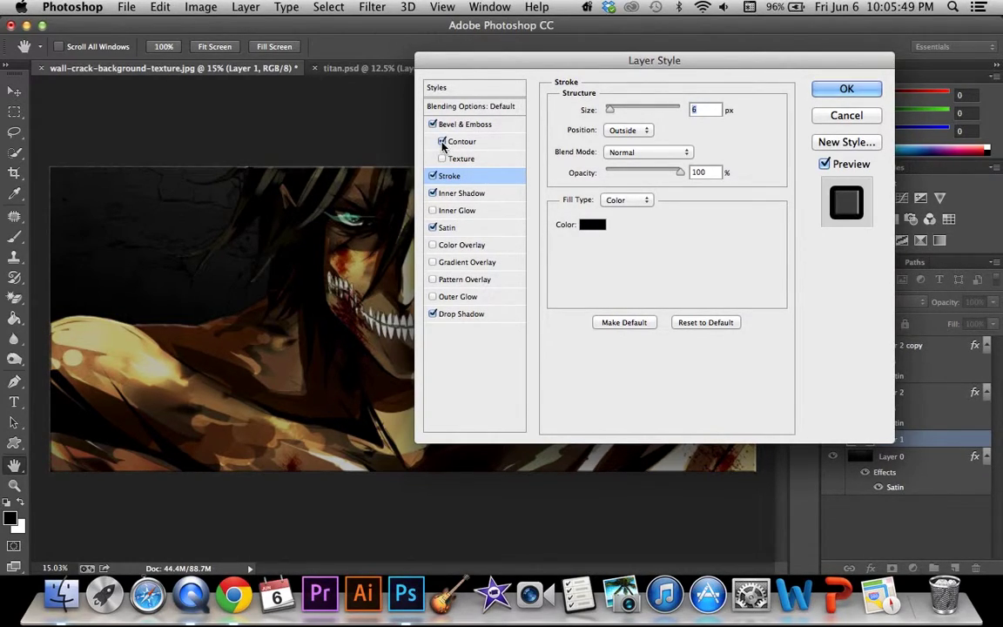
pyautogui.click(433, 123)
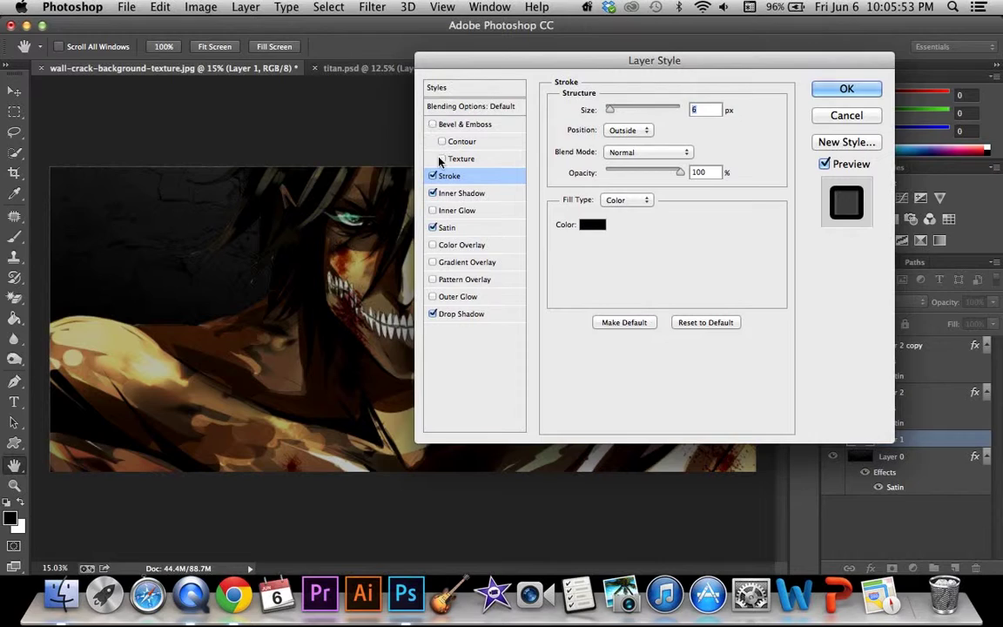
pyautogui.click(847, 88)
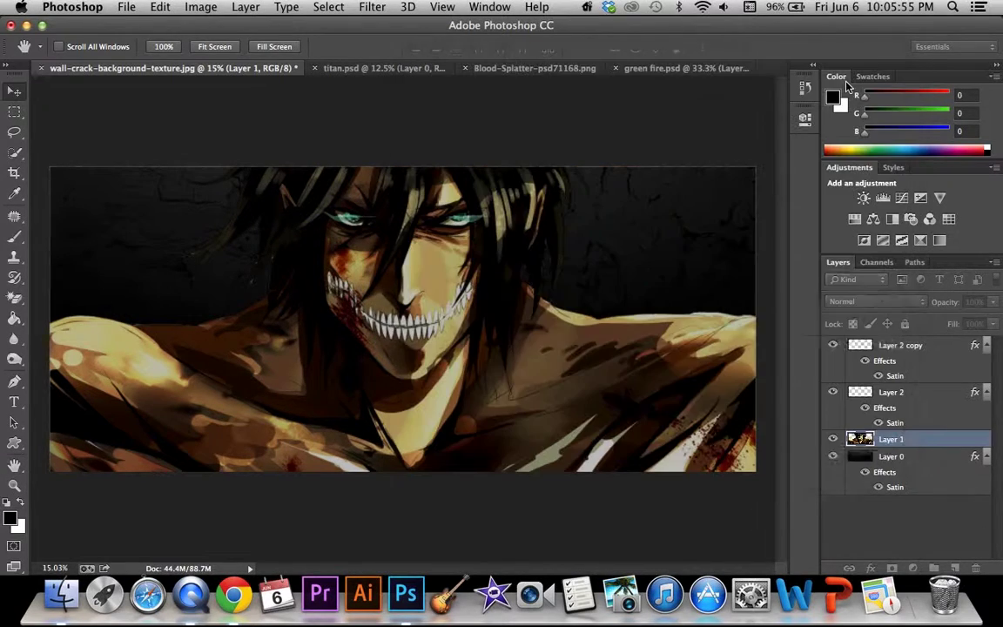
# Step: Resize the Blood-Splatter image to 6000 pixels wide
pyautogui.click(608, 68)
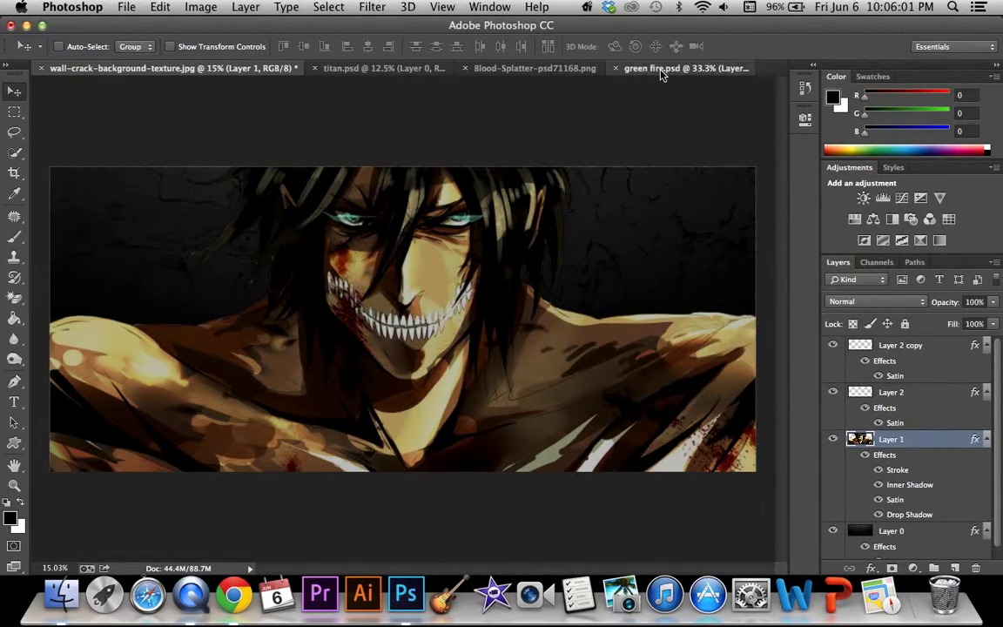
pyautogui.click(474, 68)
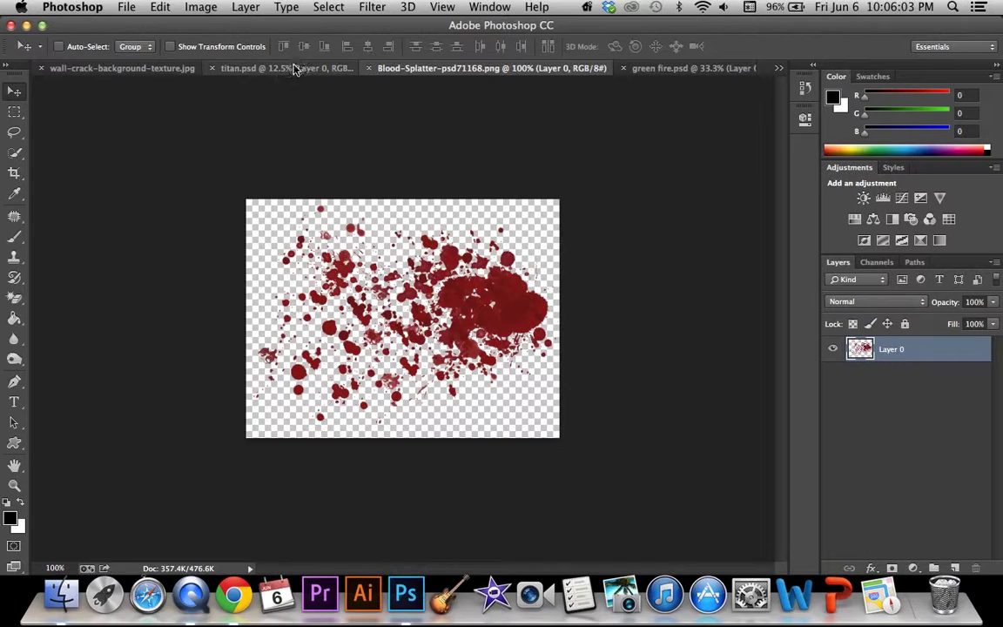
pyautogui.click(255, 7)
pyautogui.click(224, 127)
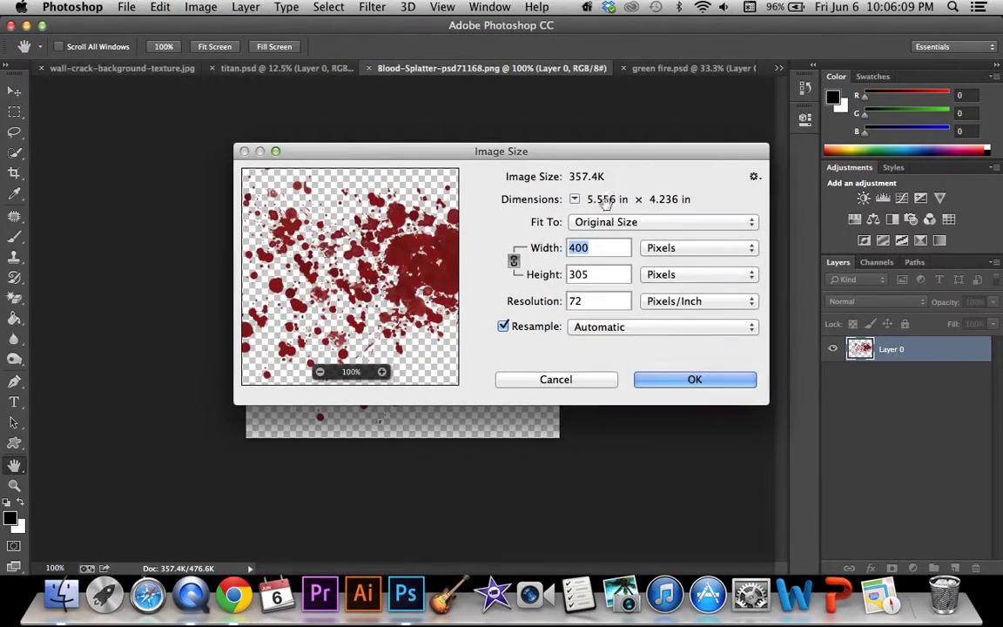
pyautogui.write('6000')
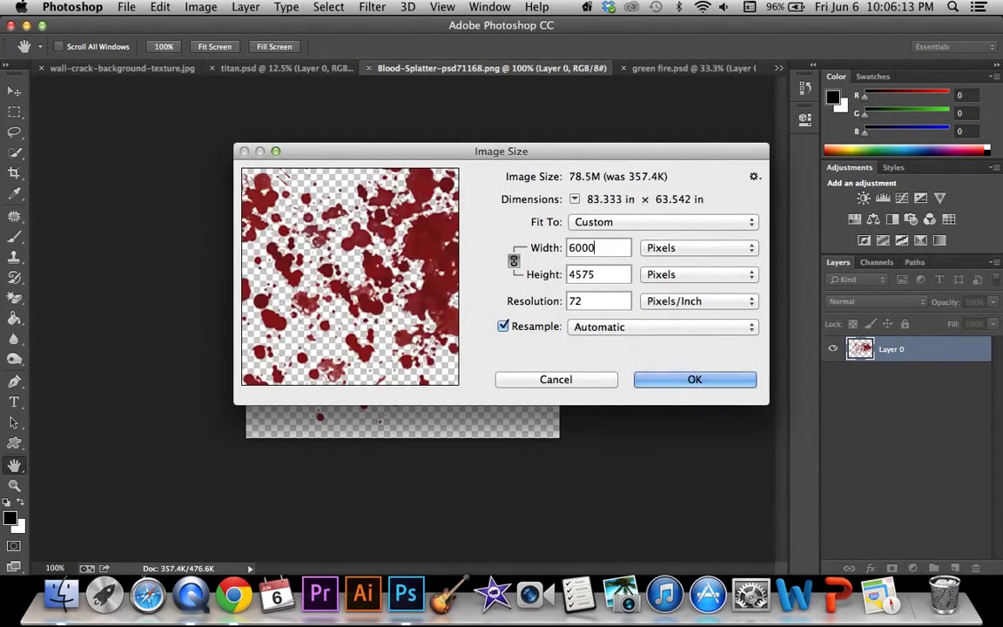
pyautogui.click(734, 380)
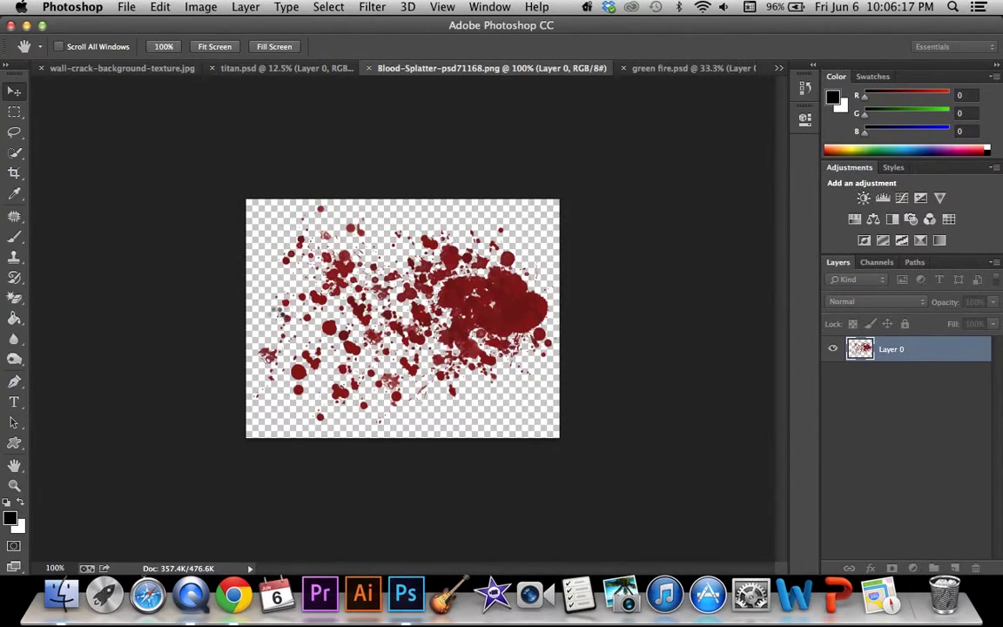
# Step: Select the whole blood splatter with Quick Selection and cut it
pyautogui.press('z')
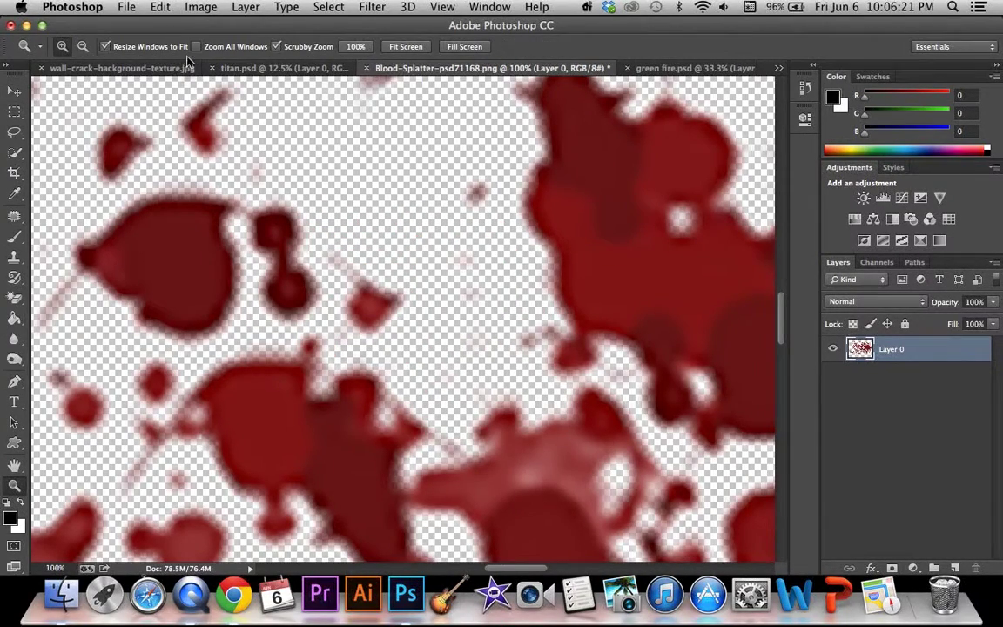
pyautogui.keyDown('alt'); pyautogui.click(224, 366); pyautogui.keyUp('alt')
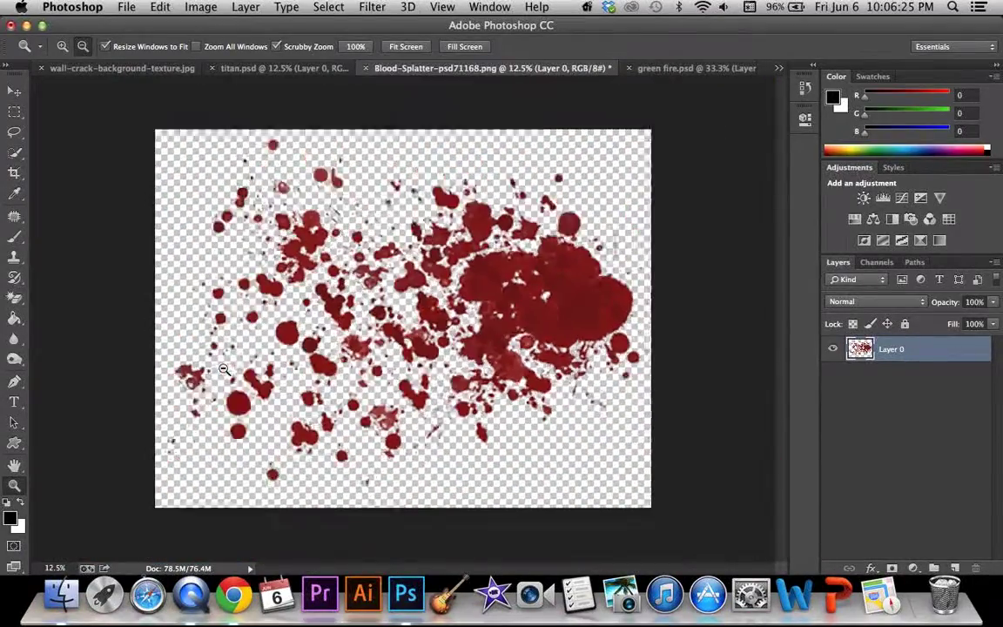
pyautogui.keyDown('alt'); pyautogui.click(224, 369); pyautogui.keyUp('alt')
pyautogui.press('w')
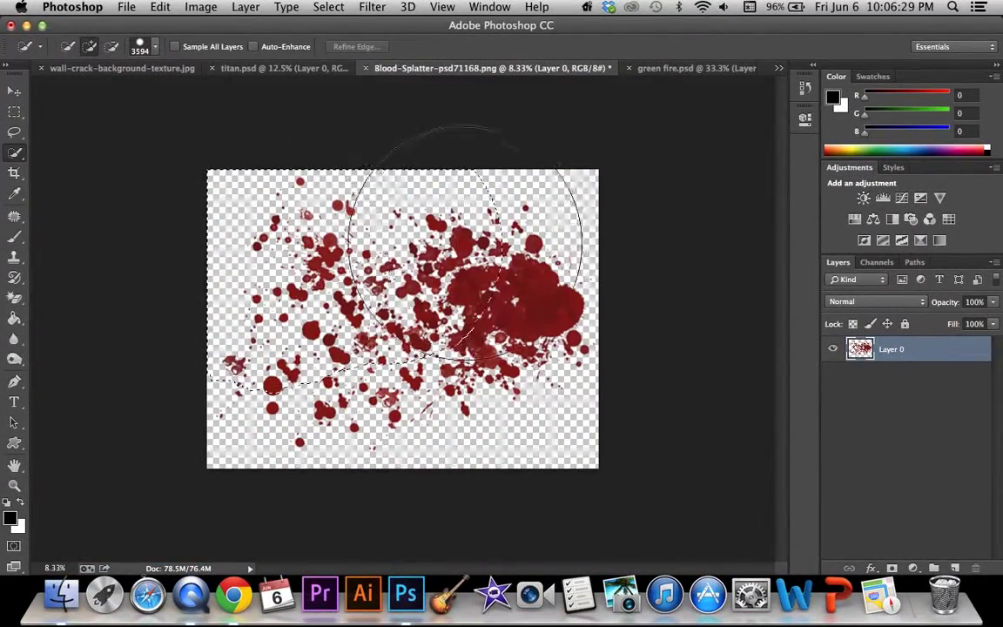
pyautogui.click(446, 407)
pyautogui.moveTo(446, 407); pyautogui.dragTo(492, 325)
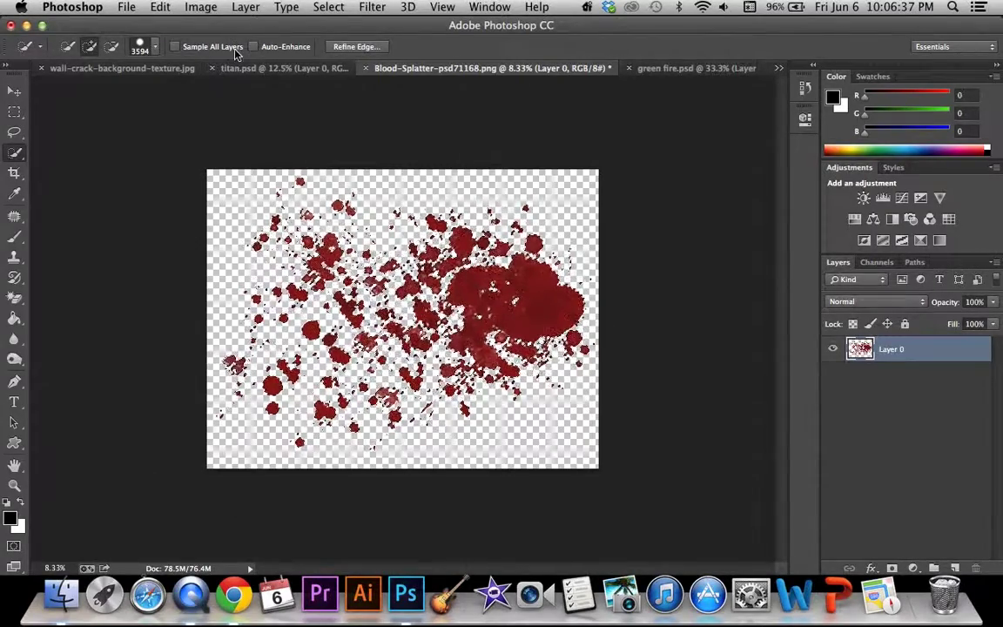
pyautogui.click(161, 7)
pyautogui.click(168, 103)
# Step: Paste the blood splatter into the wall-crack artwork as Layer 3, below the titan, shifted right and up
pyautogui.click(155, 73)
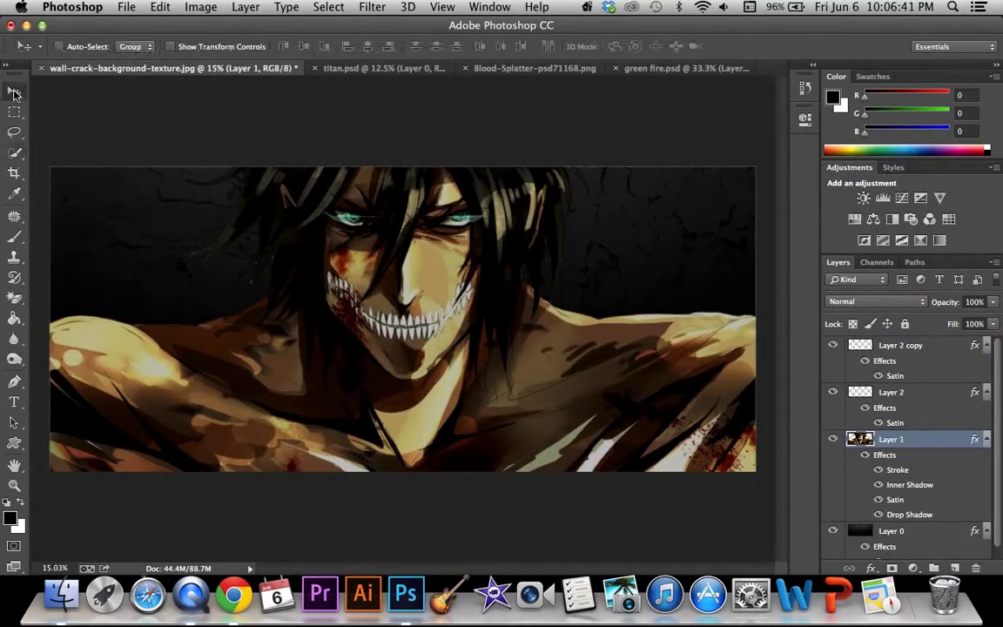
pyautogui.click(160, 7)
pyautogui.click(174, 148)
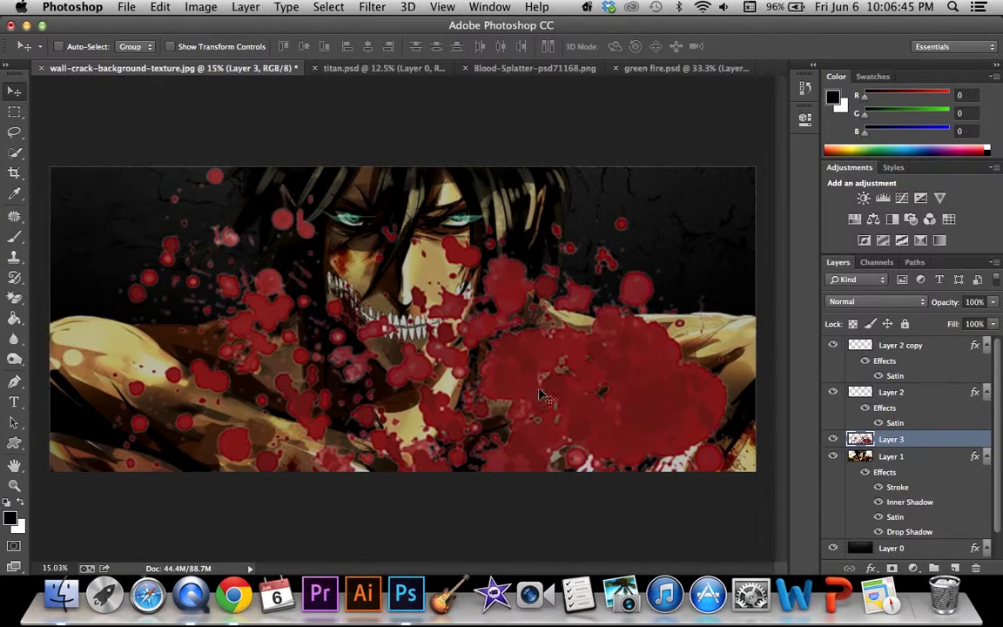
pyautogui.moveTo(488, 327); pyautogui.dragTo(592, 337)
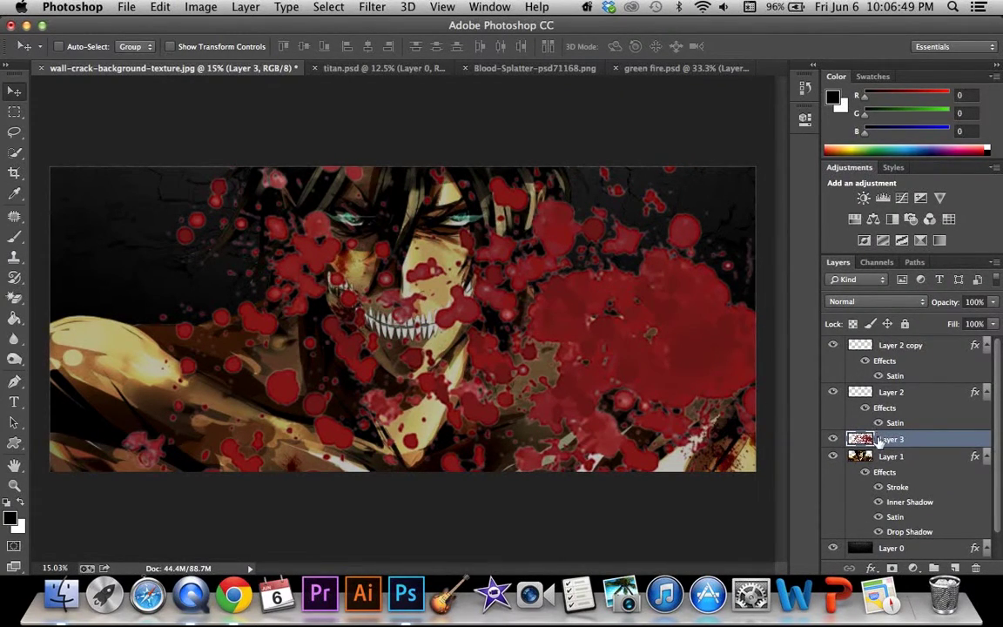
pyautogui.moveTo(888, 439); pyautogui.dragTo(878, 540)
pyautogui.moveTo(664, 322); pyautogui.dragTo(665, 316)
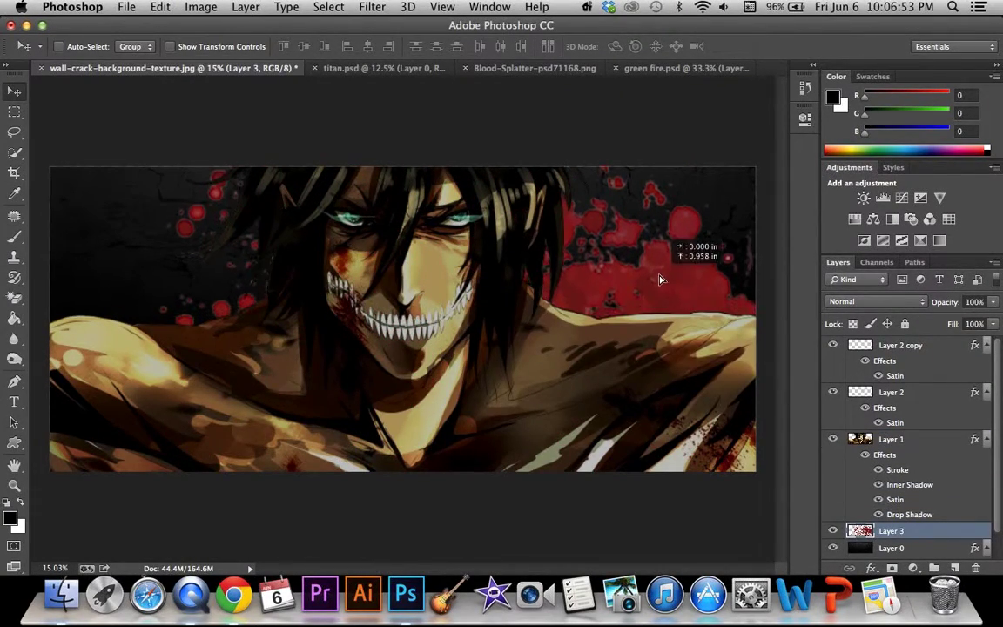
# Step: Open the Blending Options for the splatter layer
pyautogui.moveTo(889, 530); pyautogui.dragTo(954, 556)
pyautogui.press('e')
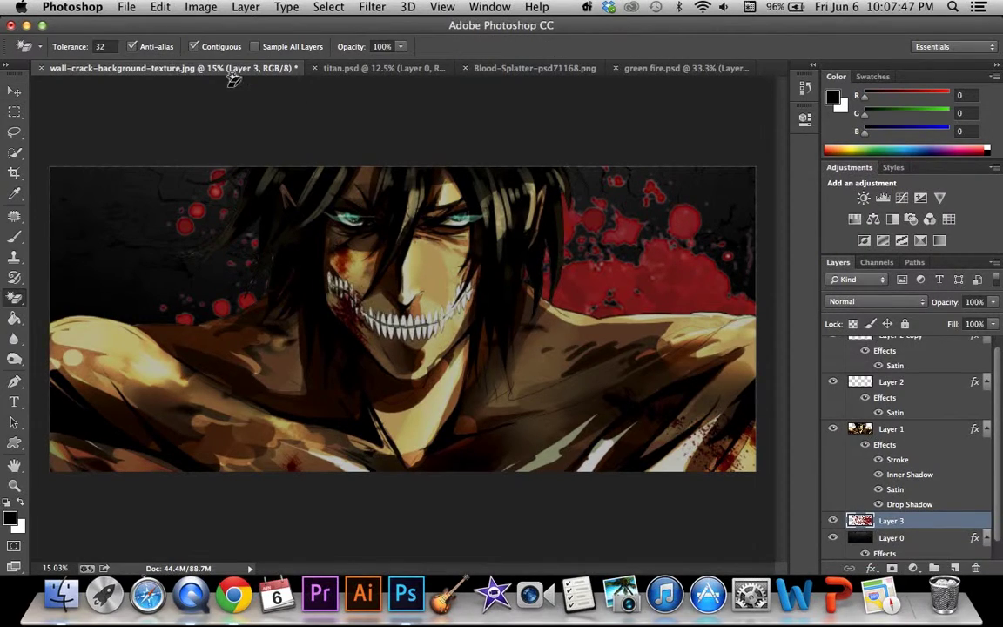
pyautogui.rightClick(941, 519)
pyautogui.click(806, 11)
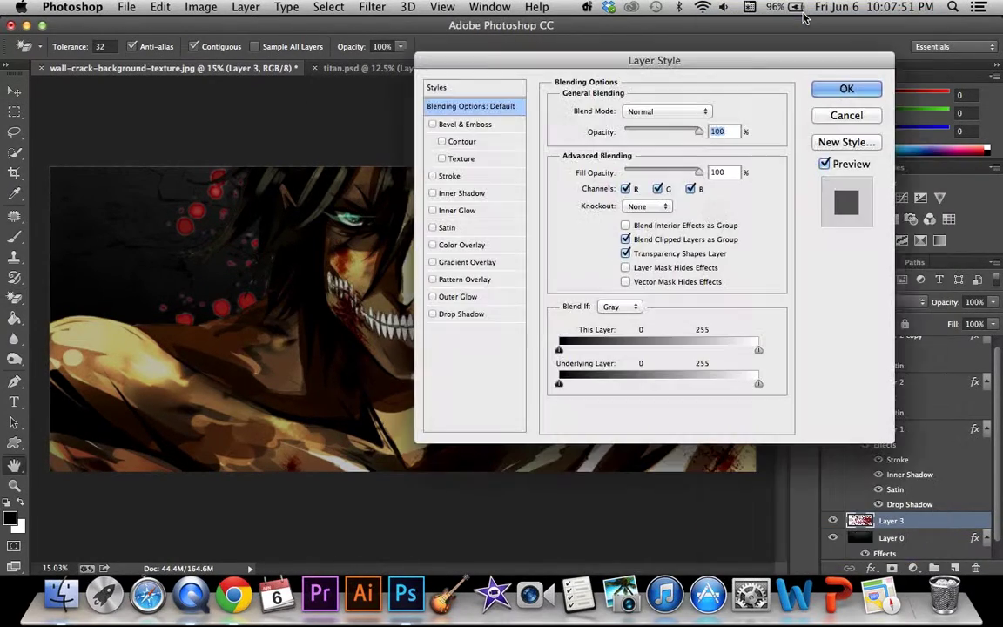
# Step: Add a 69% opacity satin and a 16 px black outside stroke to the splatter
pyautogui.click(433, 227)
pyautogui.moveTo(644, 136); pyautogui.dragTo(660, 135)
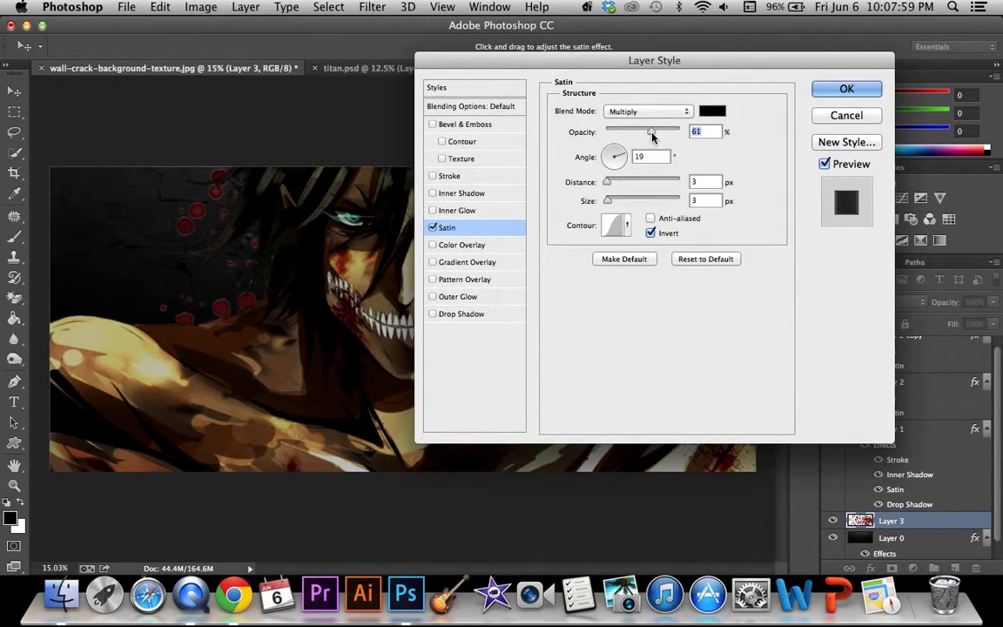
pyautogui.moveTo(632, 69)
pyautogui.mouseDown()
pyautogui.moveTo(885, 58)
pyautogui.moveTo(856, 51)
pyautogui.mouseUp()
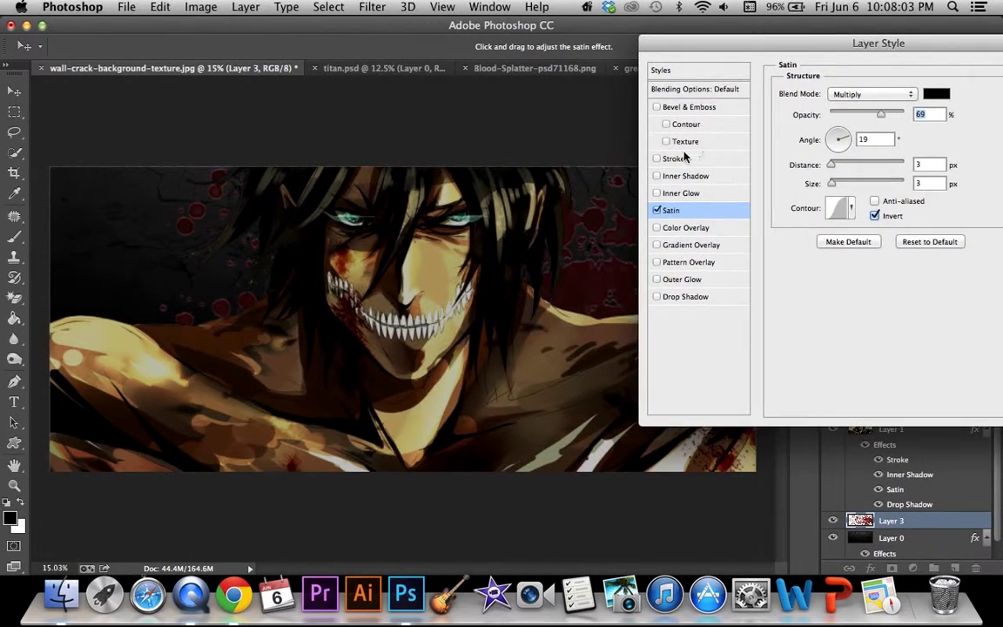
pyautogui.click(707, 160)
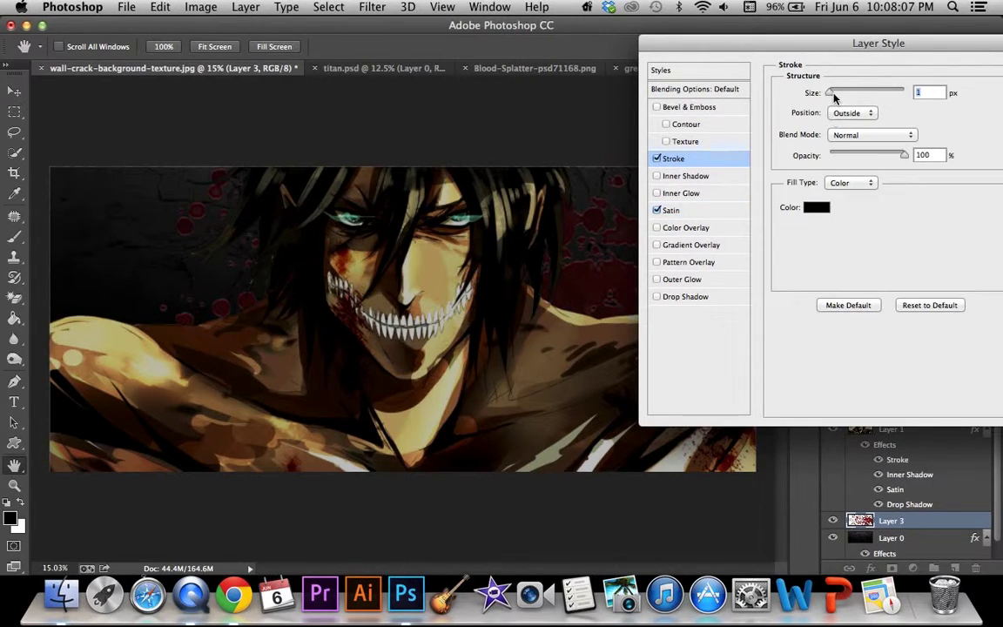
pyautogui.moveTo(834, 93); pyautogui.dragTo(840, 97)
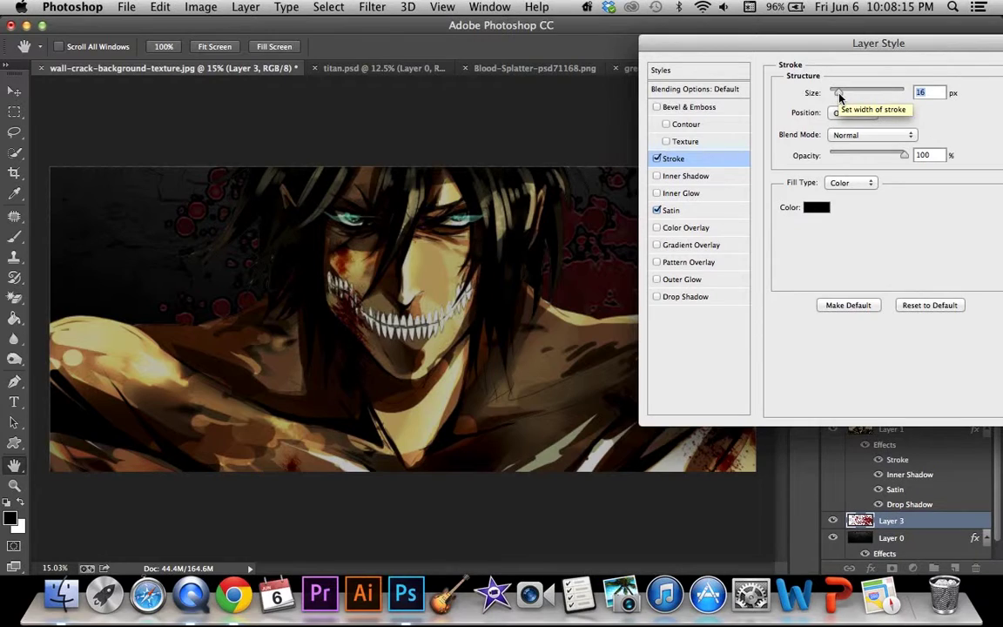
# Step: Try Bevel and Inner Glow, remove both, and apply the stroke style
pyautogui.click(657, 106)
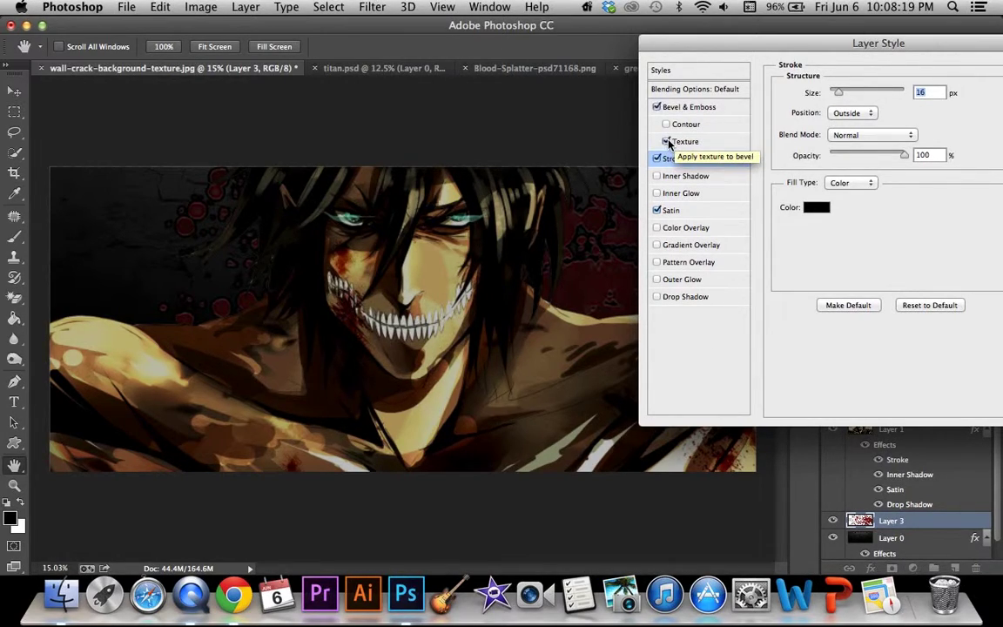
pyautogui.click(657, 106)
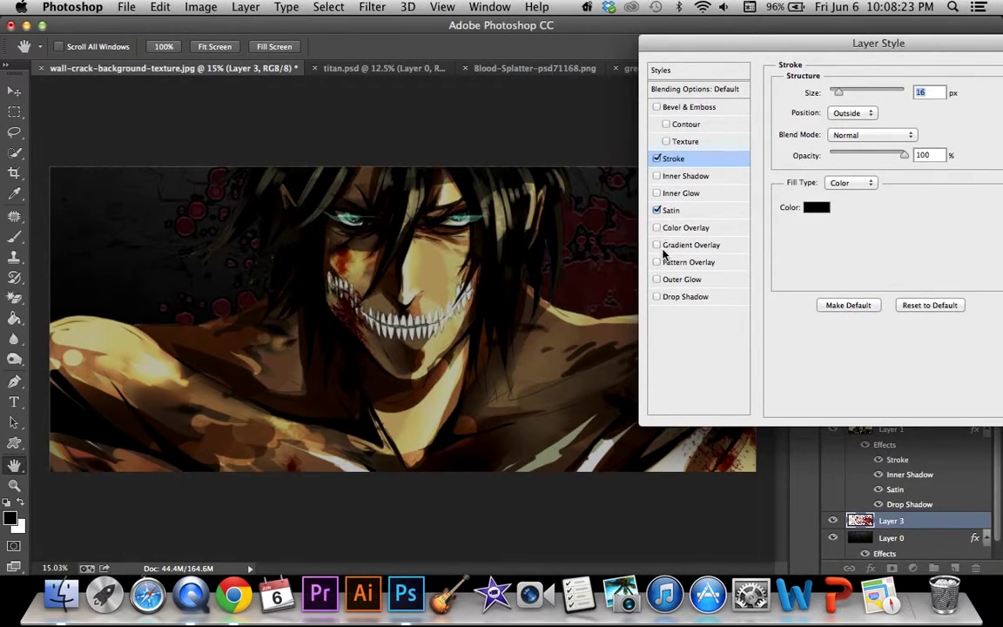
pyautogui.click(657, 194)
pyautogui.click(657, 194)
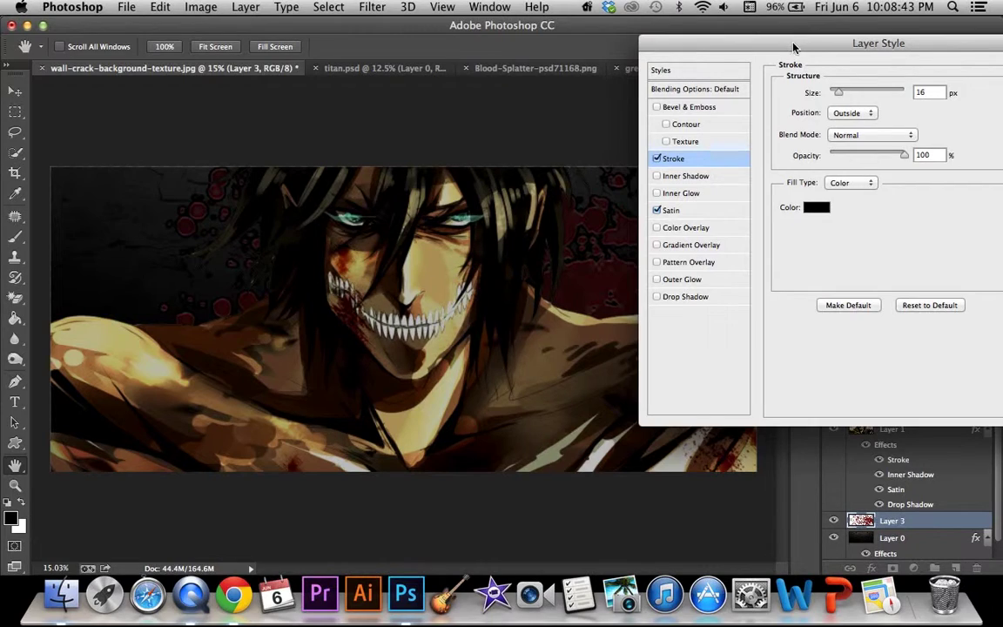
pyautogui.moveTo(793, 48); pyautogui.dragTo(685, 47)
pyautogui.click(954, 87)
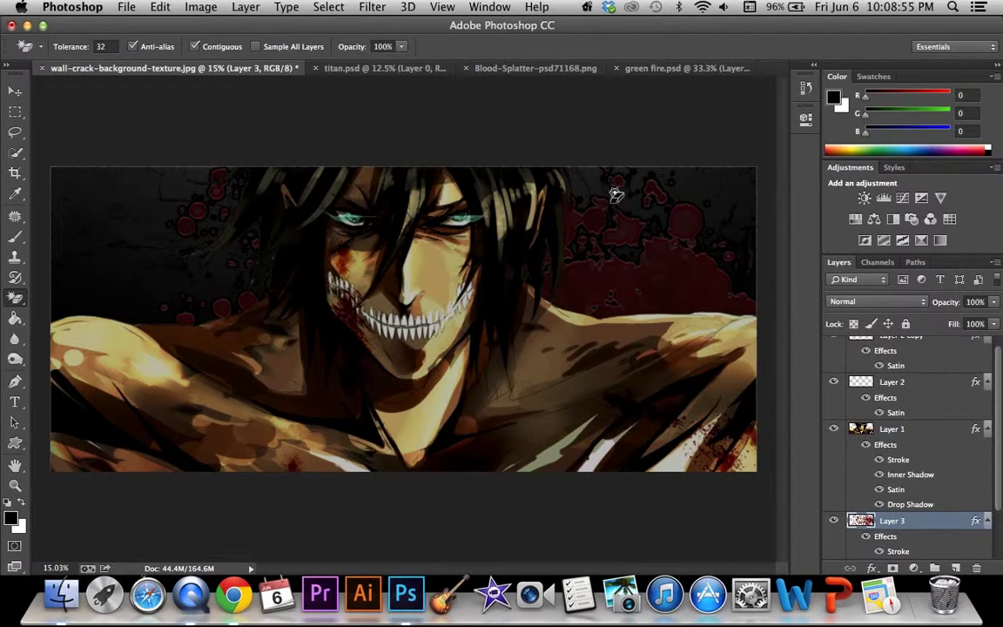
# Step: Open attack_on_titan_logo PNG from the Desktop as a new document
pyautogui.click(127, 7)
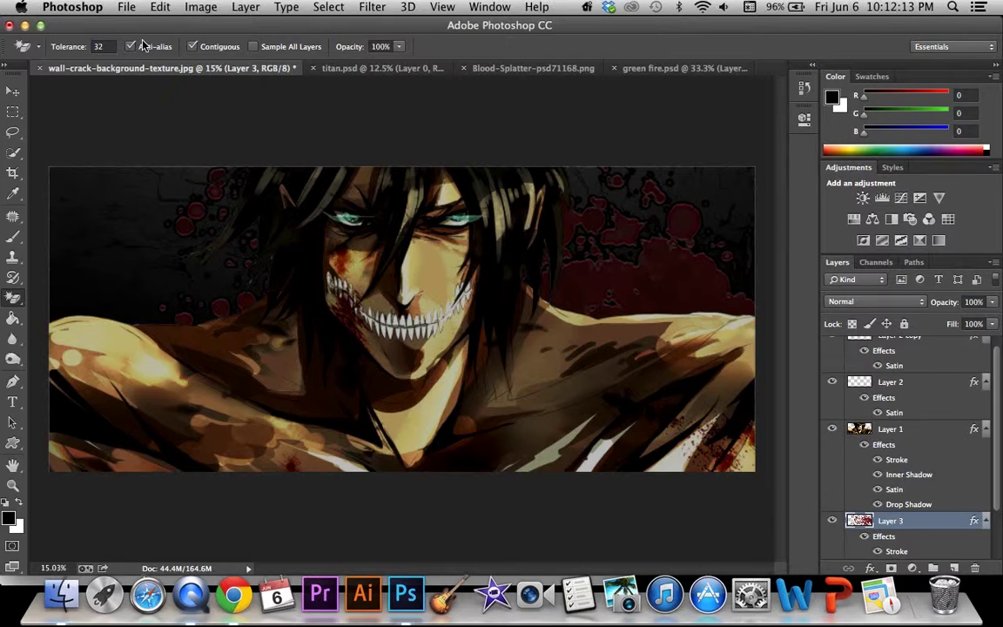
pyautogui.press('super+o')
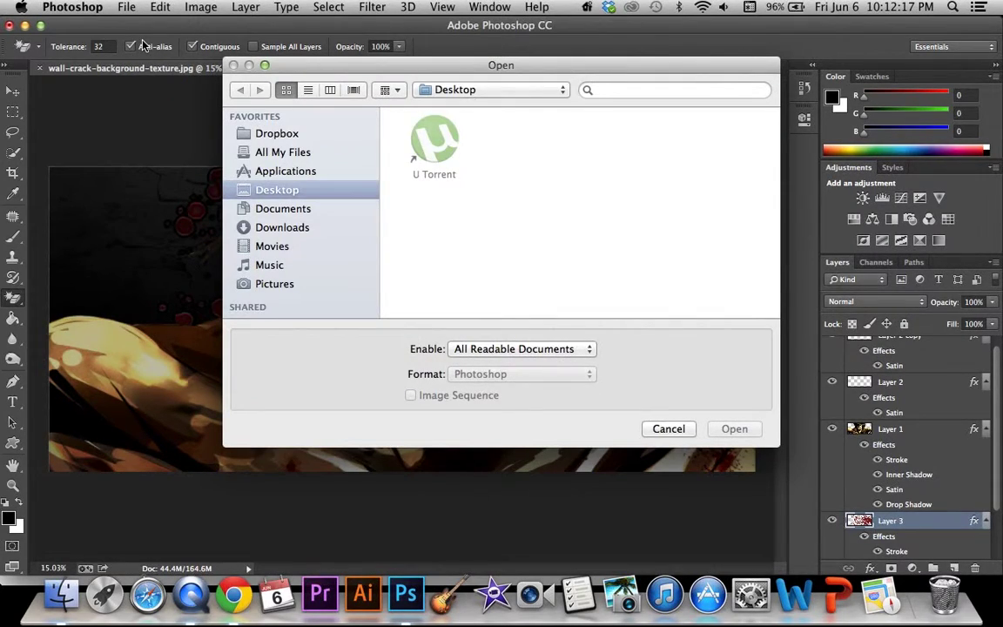
pyautogui.scroll(-3, 467, 283)
pyautogui.scroll(-2, 468, 283)
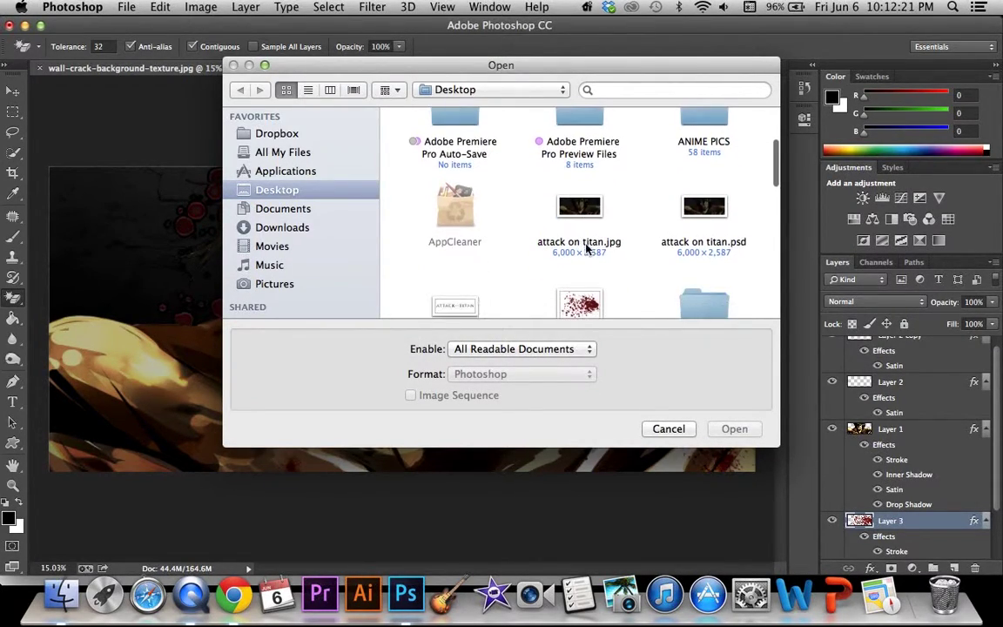
pyautogui.click(468, 283)
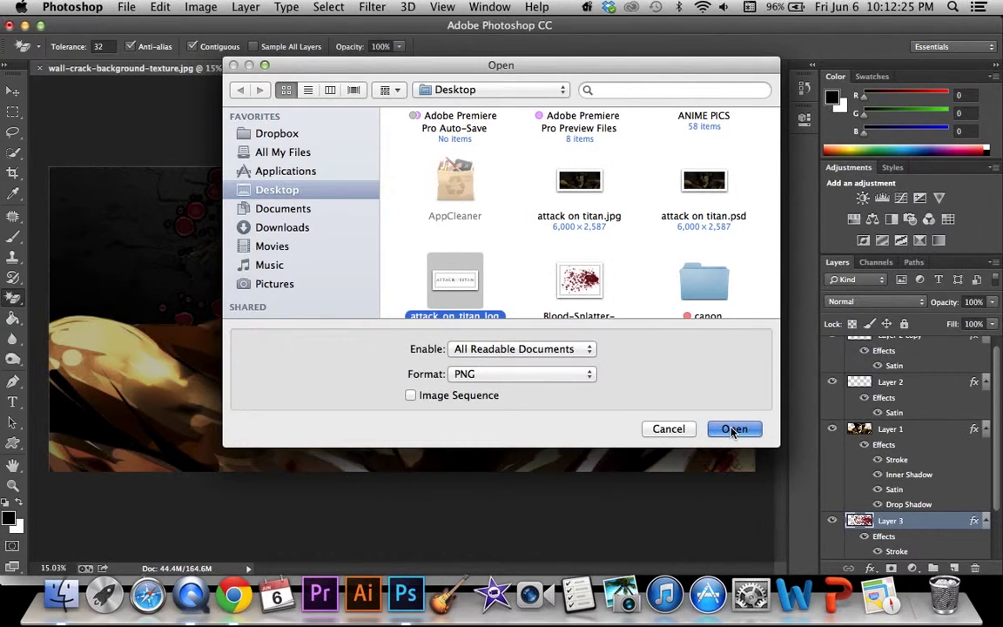
pyautogui.click(734, 429)
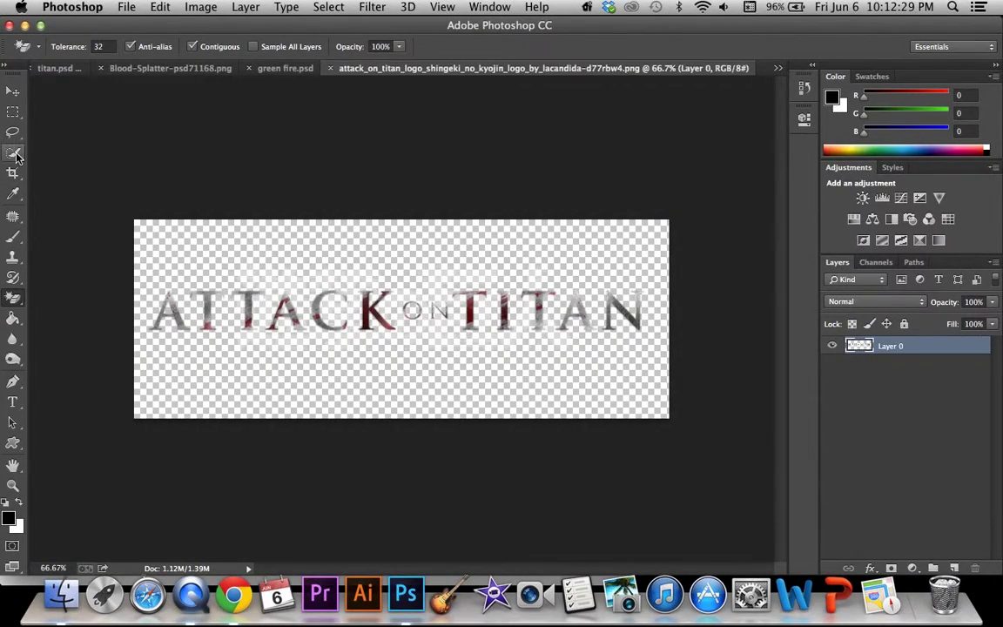
# Step: Resize the logo image to 2500 pixels wide and fit it on screen
pyautogui.keyDown('alt'); pyautogui.click(17, 155); pyautogui.keyUp('alt')
pyautogui.click(201, 7)
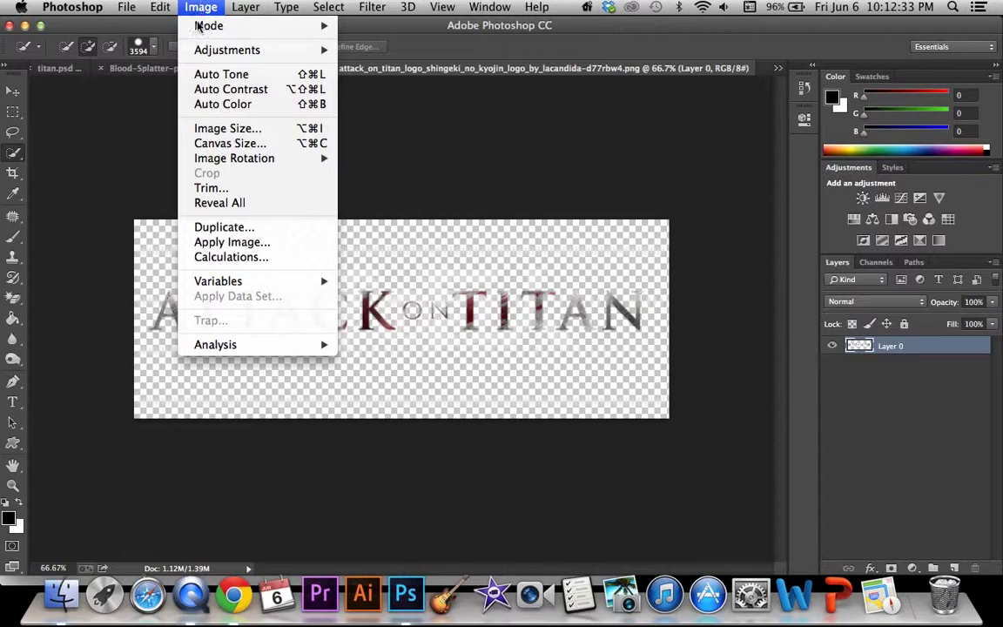
pyautogui.click(228, 128)
pyautogui.write('3')
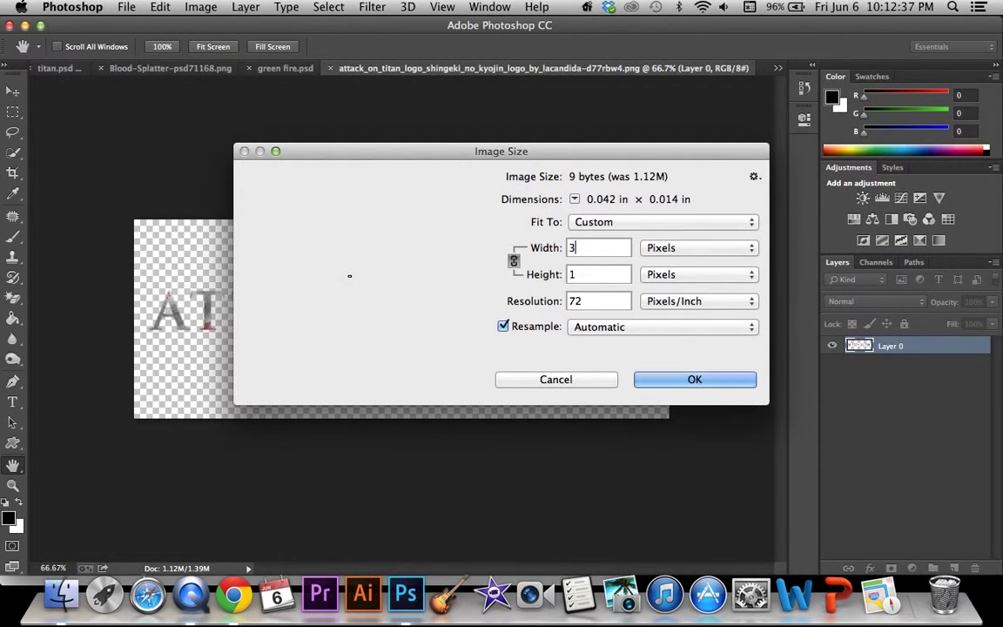
pyautogui.write('00')
pyautogui.press('Return')
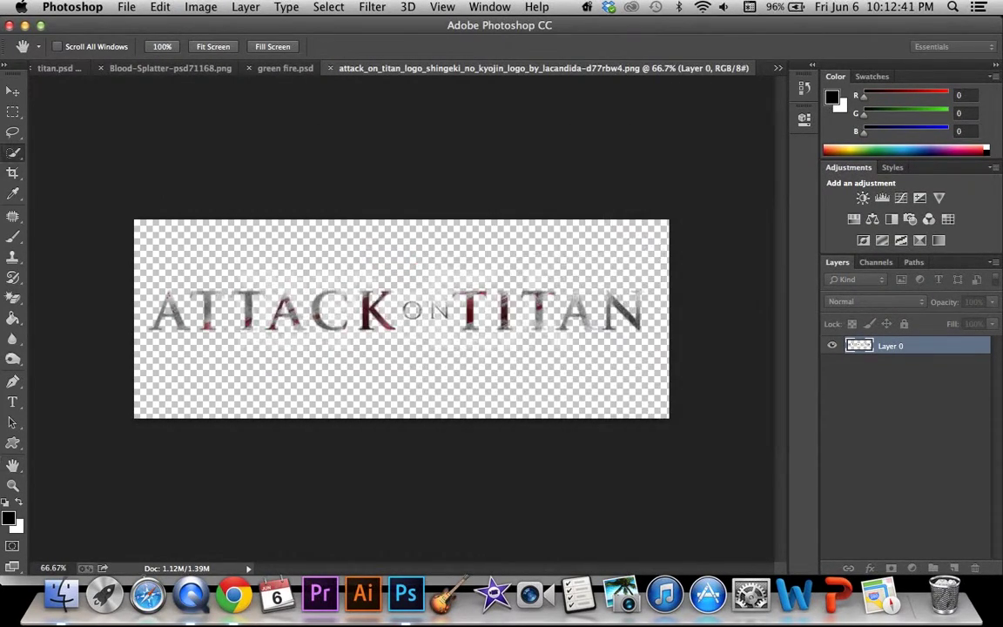
pyautogui.hotkey('ctrl', '0')
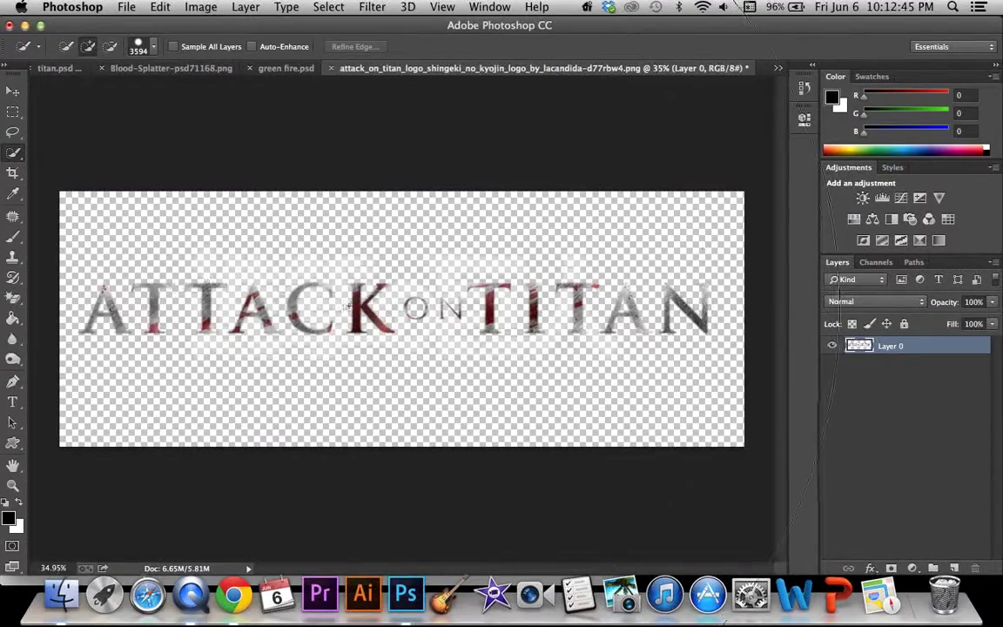
# Step: Move the lettering slightly lower and invert the lasso selection to the area around the letters
pyautogui.moveTo(513, 312); pyautogui.dragTo(505, 351)
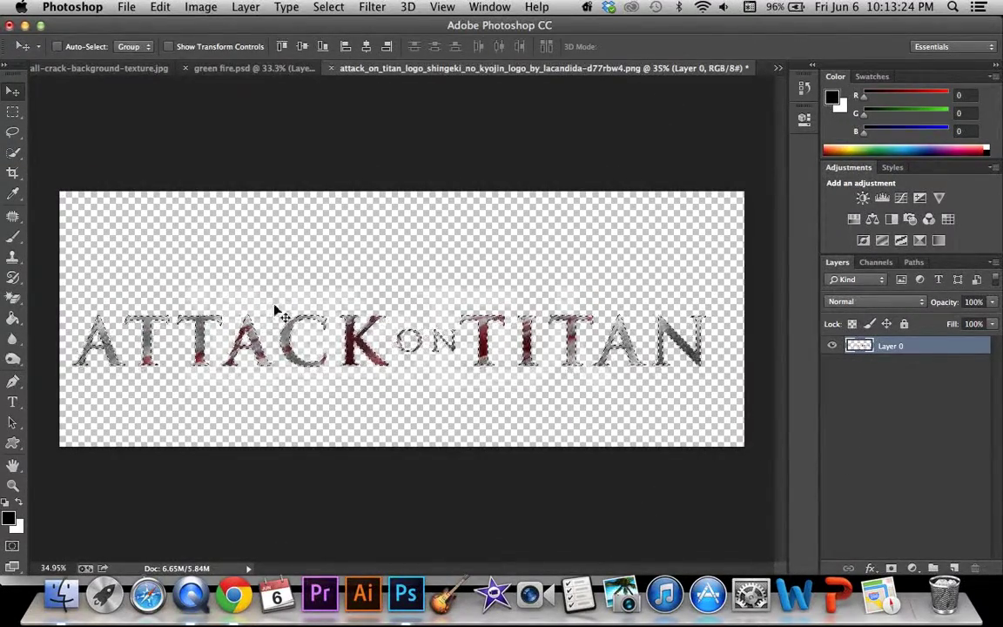
pyautogui.rightClick(268, 335)
pyautogui.press('Escape')
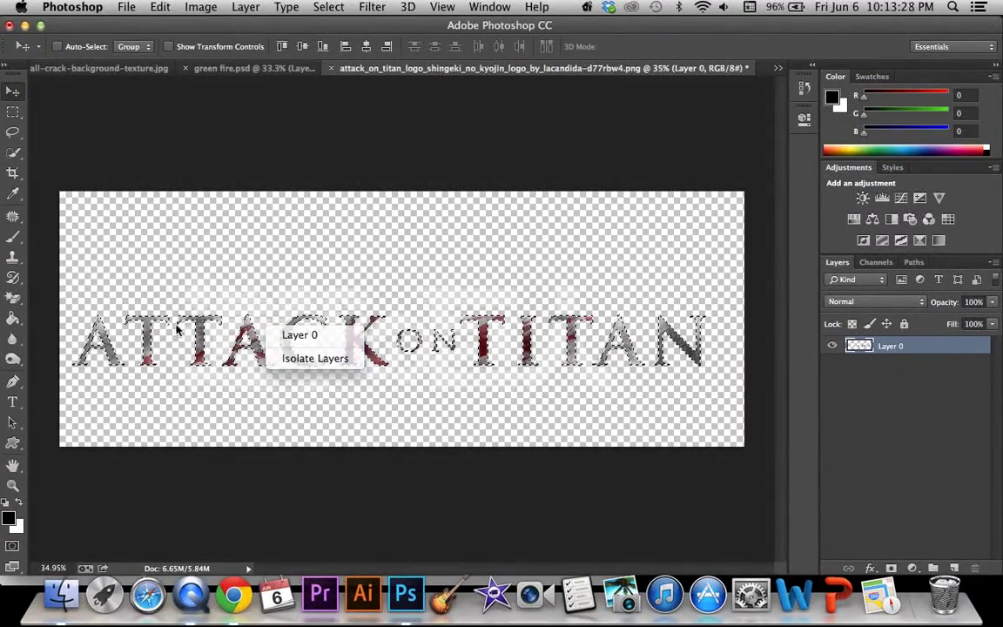
pyautogui.click(12, 135)
pyautogui.rightClick(182, 263)
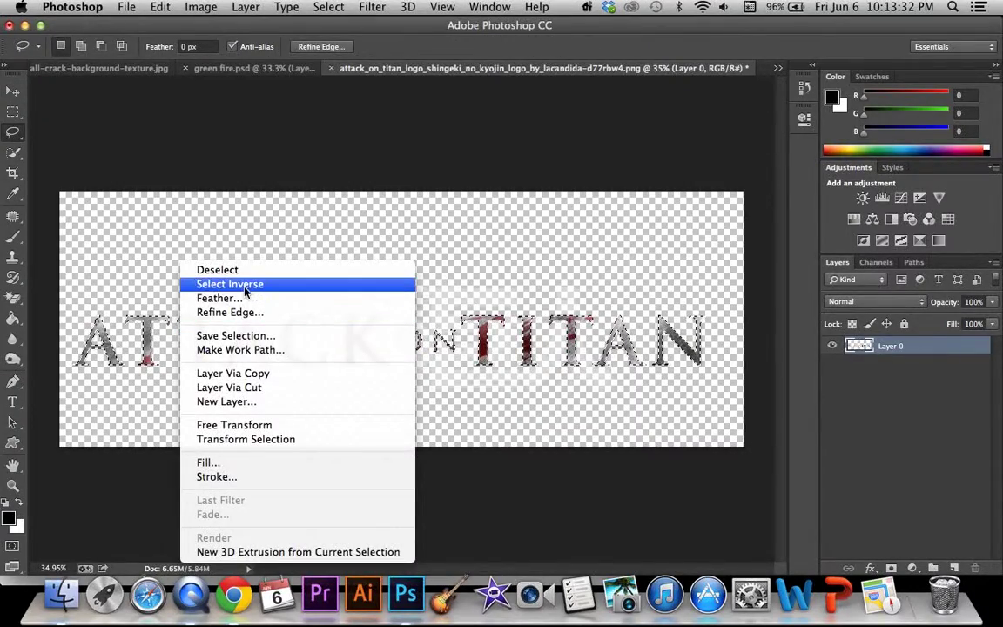
pyautogui.click(244, 285)
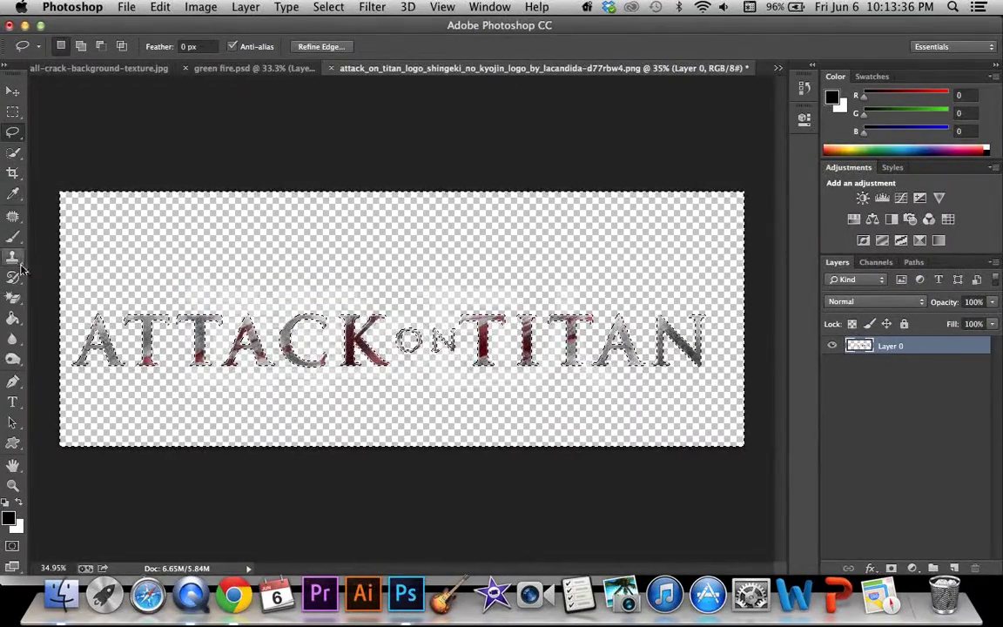
# Step: Erase the haze surrounding the letters and invert the selection back to the lettering
pyautogui.moveTo(13, 298); pyautogui.dragTo(67, 292)
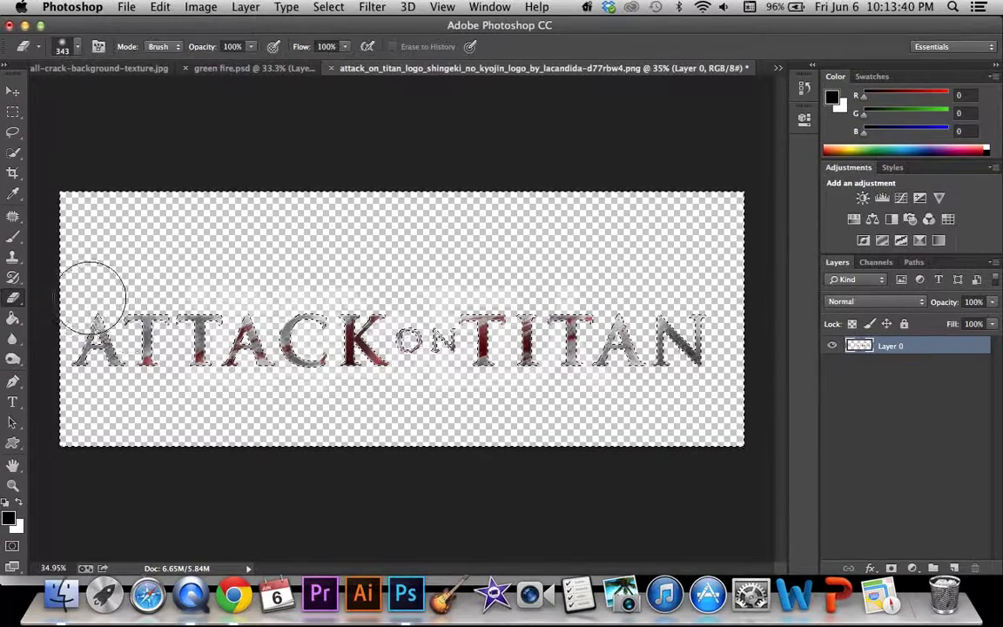
pyautogui.moveTo(112, 366)
pyautogui.mouseDown()
pyautogui.moveTo(257, 370)
pyautogui.moveTo(577, 224)
pyautogui.moveTo(600, 385)
pyautogui.moveTo(728, 359)
pyautogui.mouseUp()
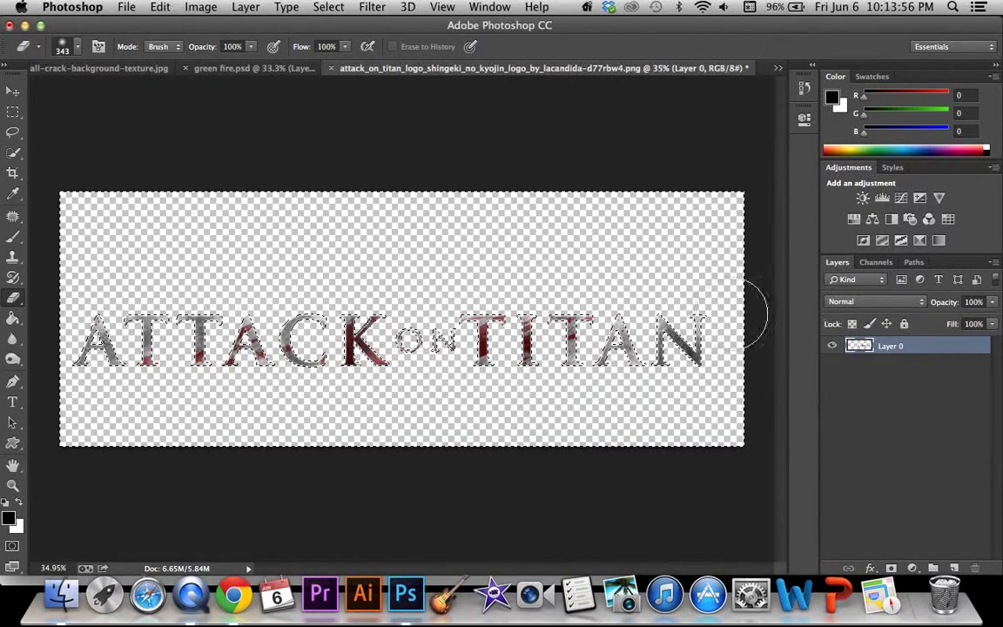
pyautogui.click(12, 131)
pyautogui.rightClick(217, 257)
pyautogui.press('Escape')
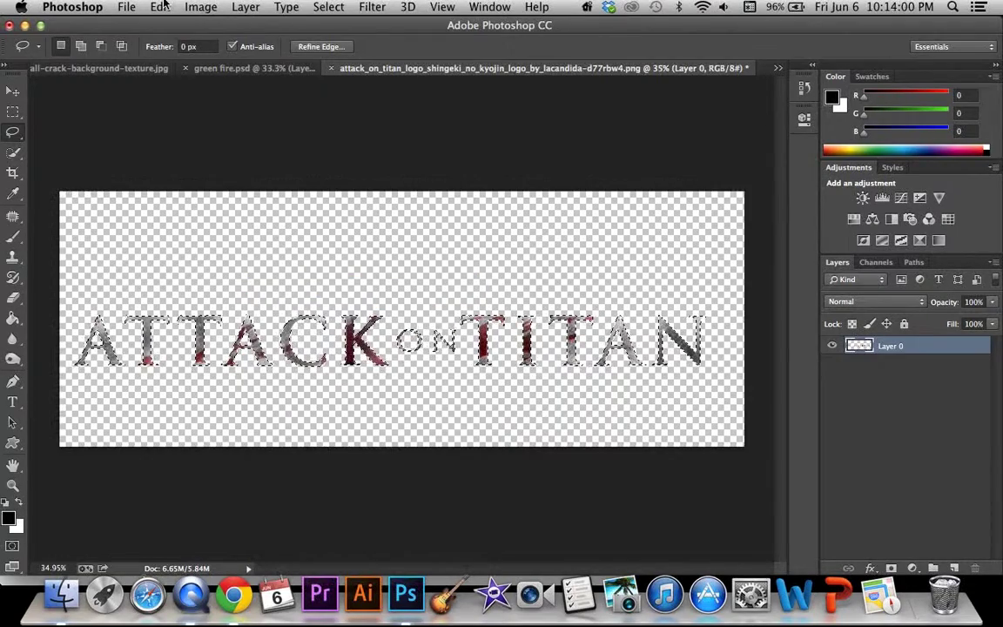
# Step: Copy the selected lettering and paste it into the wall-crack artwork as Layer 4
pyautogui.click(160, 6)
pyautogui.click(175, 56)
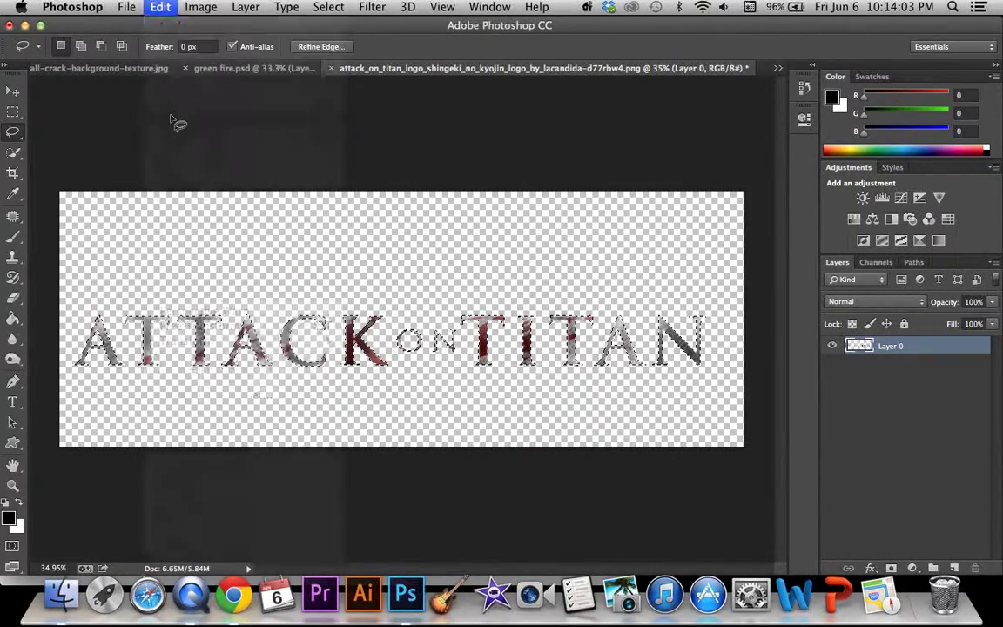
pyautogui.click(148, 68)
pyautogui.click(160, 7)
pyautogui.click(166, 150)
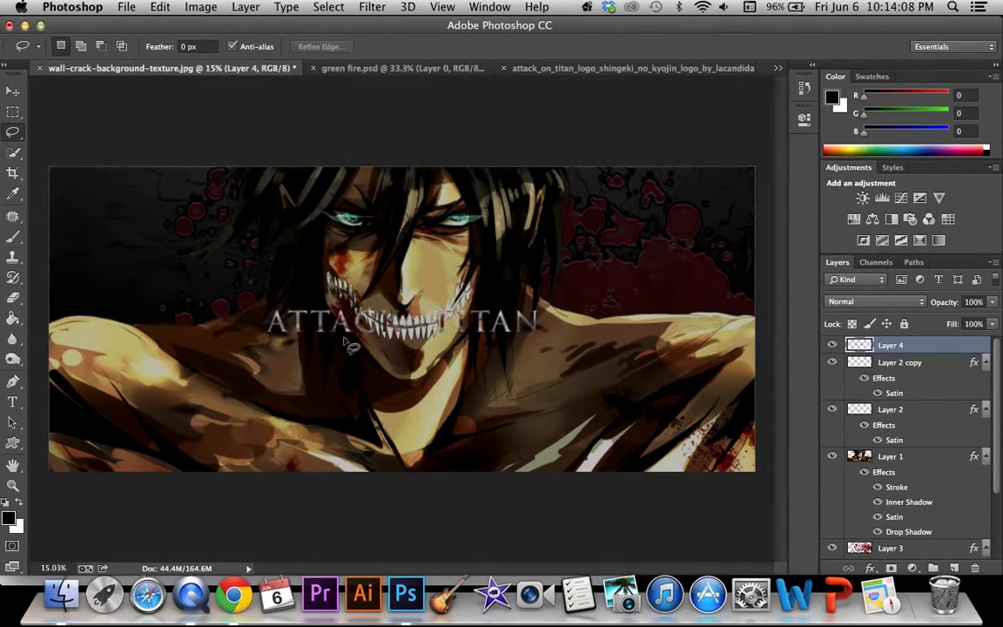
# Step: Move the logo to the bottom-left corner and flatten the image into one layer
pyautogui.click(12, 92)
pyautogui.moveTo(381, 390)
pyautogui.mouseDown()
pyautogui.moveTo(567, 523)
pyautogui.moveTo(177, 525)
pyautogui.mouseUp()
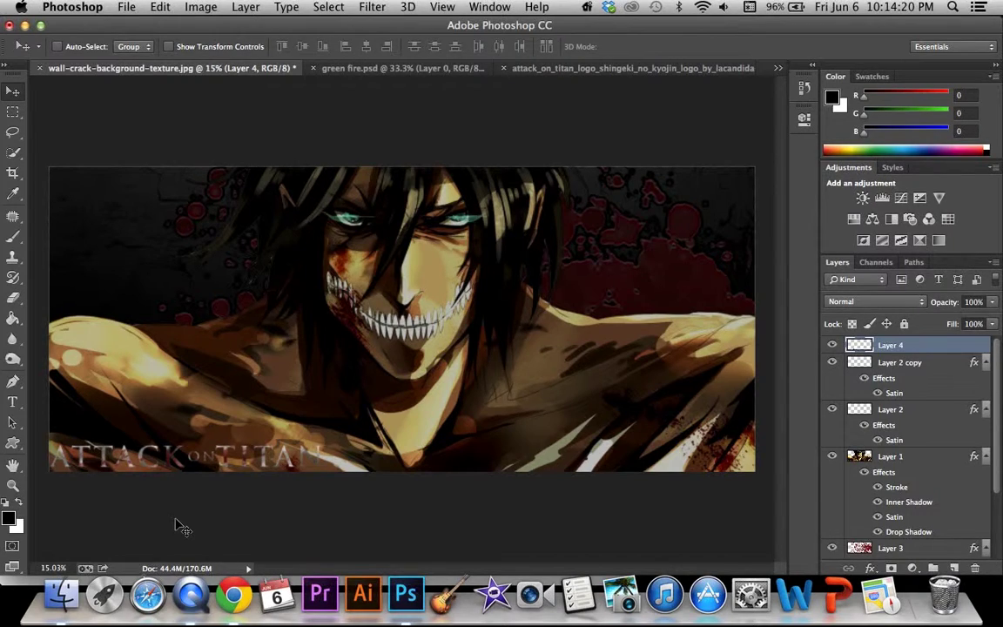
pyautogui.click(246, 7)
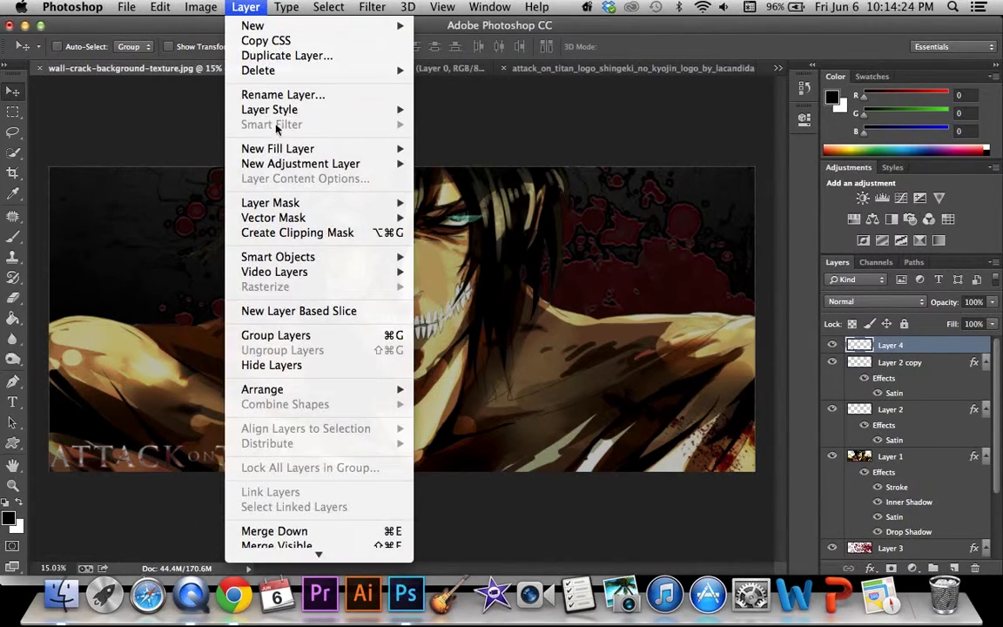
pyautogui.click(340, 529)
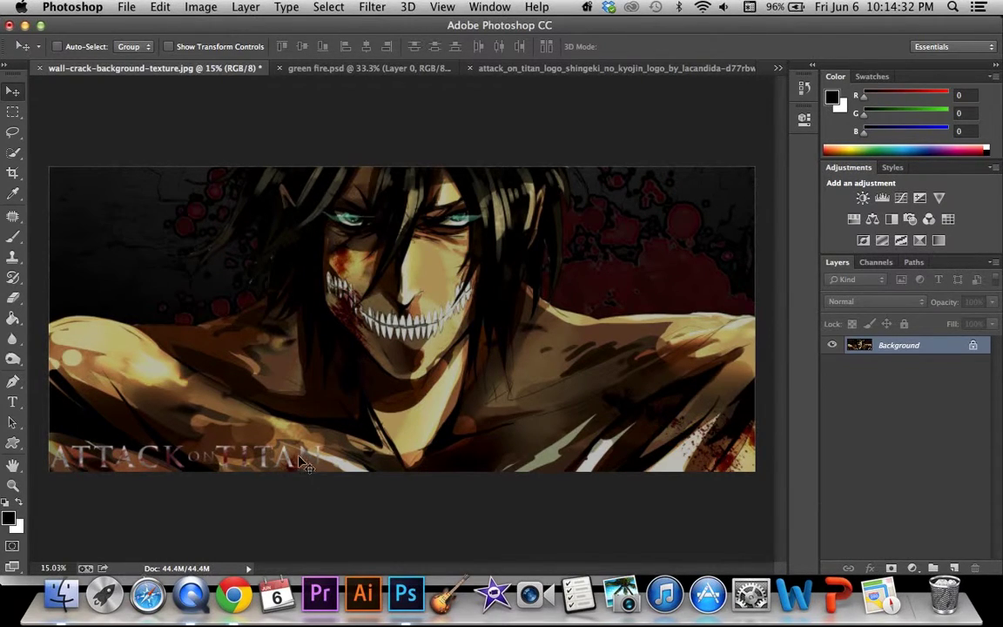
# Step: Undo Flatten Image and delete the Stroke effect from Layer 3's blood splatter
pyautogui.click(245, 7)
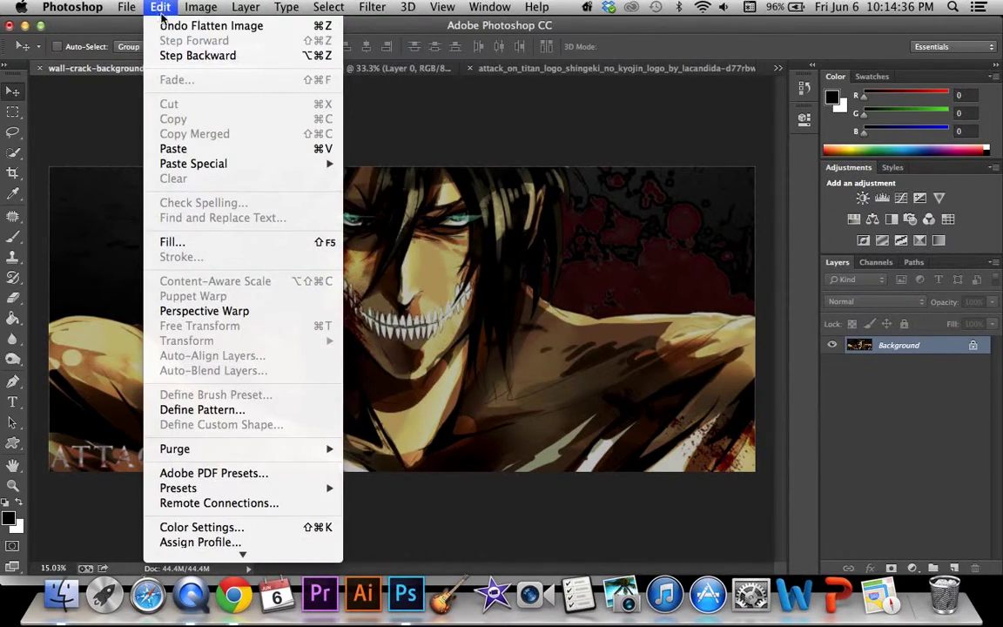
pyautogui.click(187, 23)
pyautogui.scroll(-5, 884, 475)
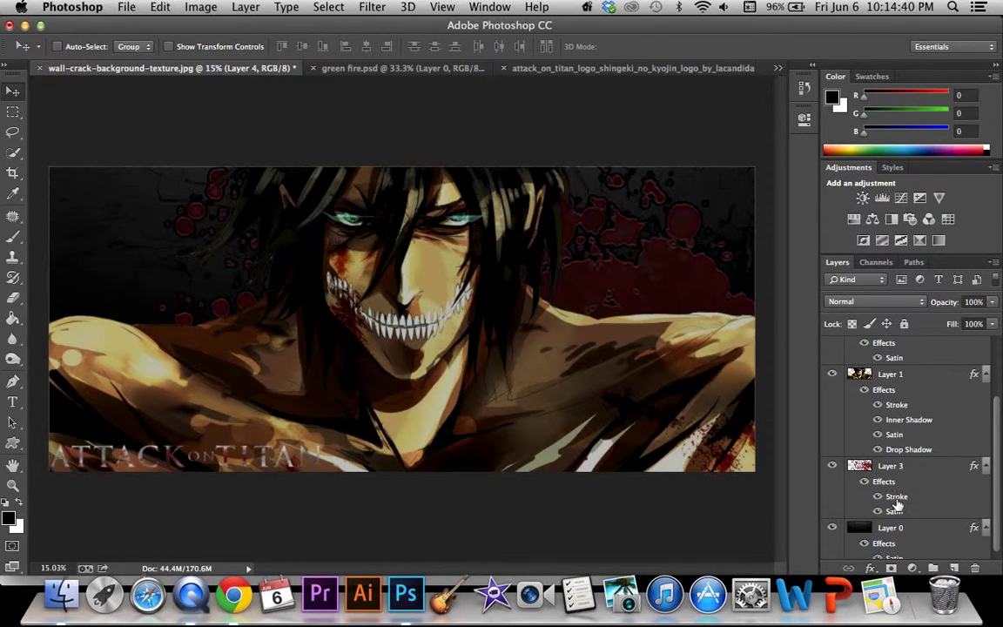
pyautogui.moveTo(897, 499); pyautogui.dragTo(974, 568)
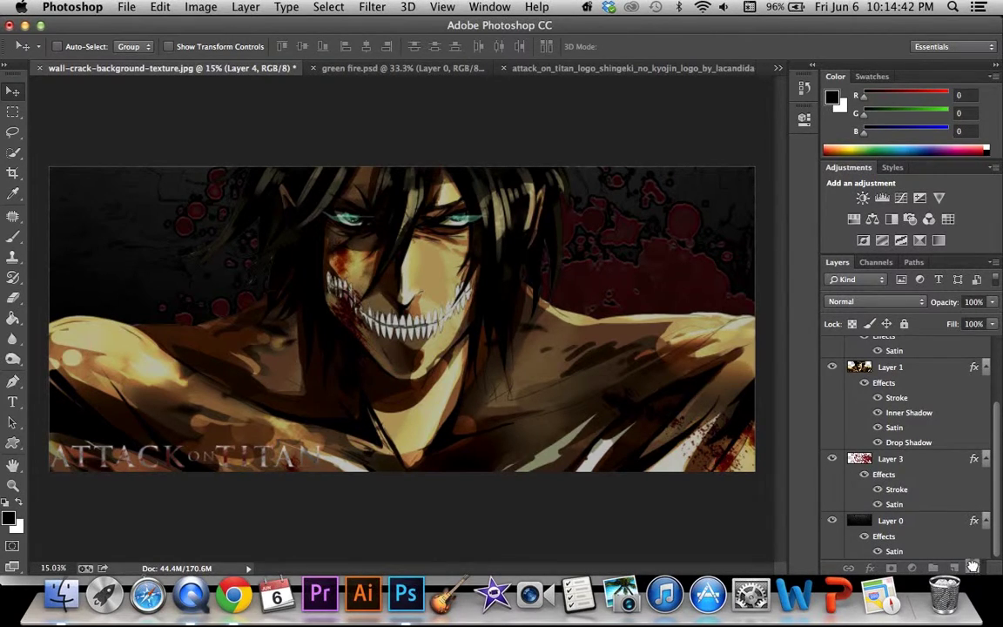
pyautogui.click(245, 7)
pyautogui.click(279, 537)
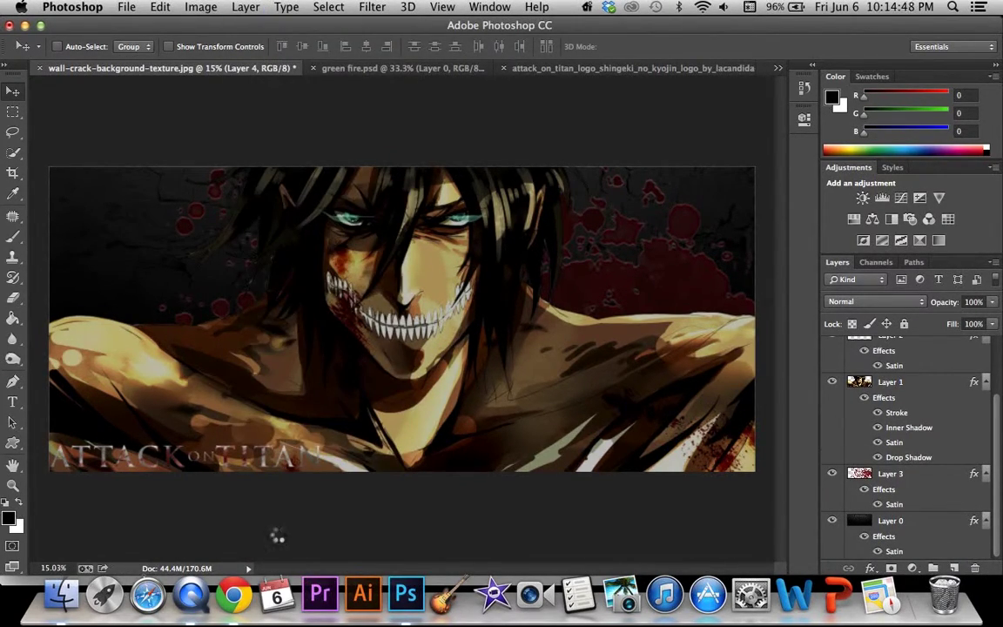